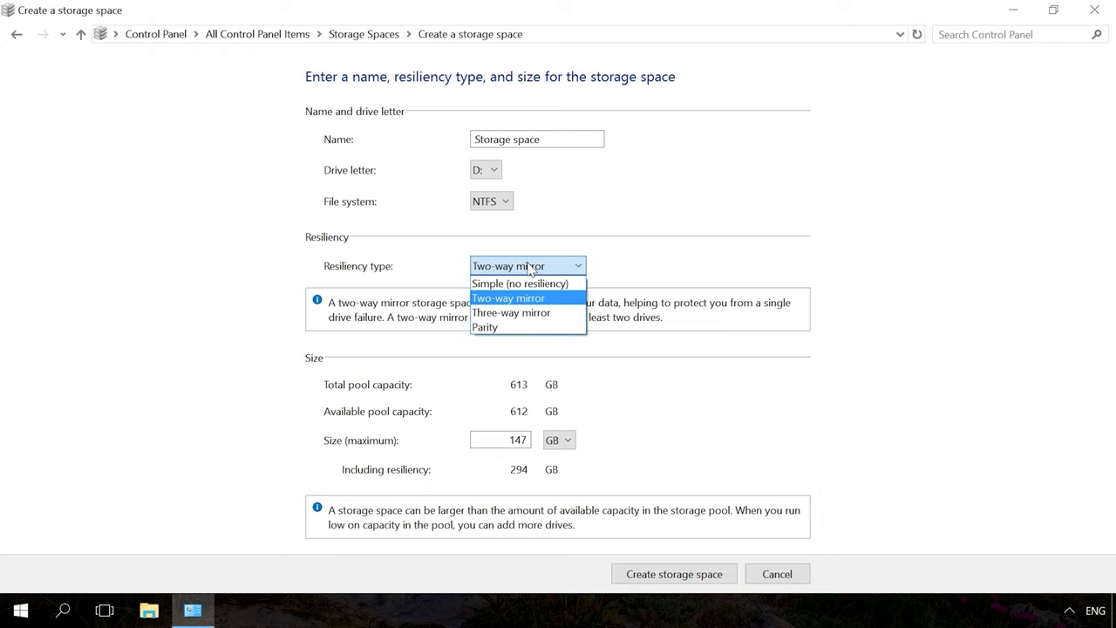
Step: Create the D: storage space as a 147 GB two-way mirror with the NTFS file system
left_click(529, 268)
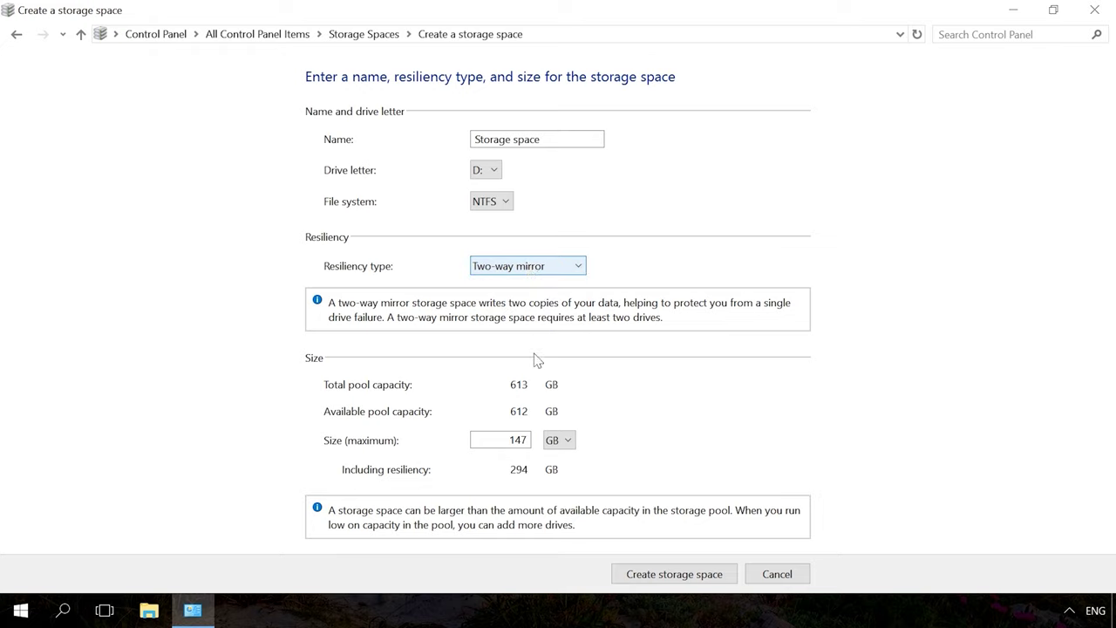
double_click(508, 439)
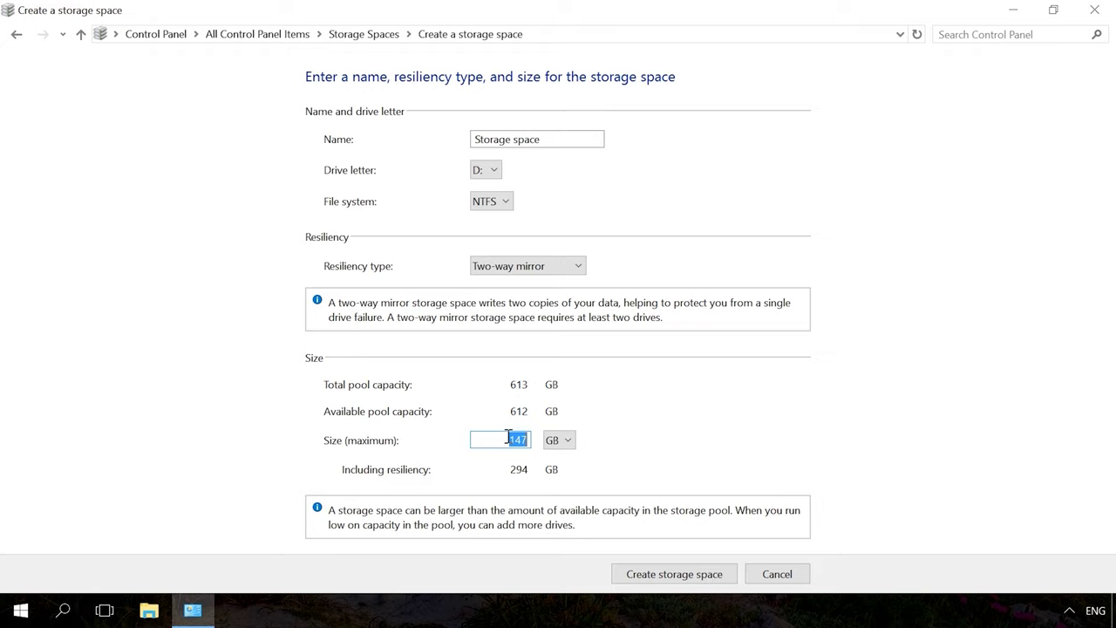
left_click(631, 577)
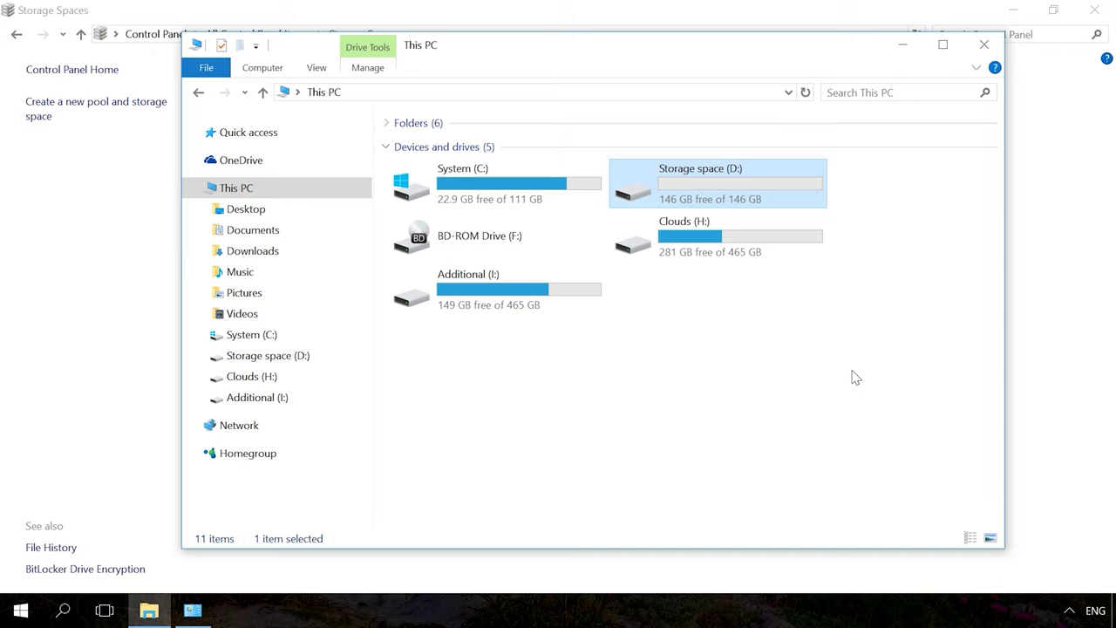
Step: Start turning on BitLocker for the Storage space (D:) drive in This PC
right_click(723, 183)
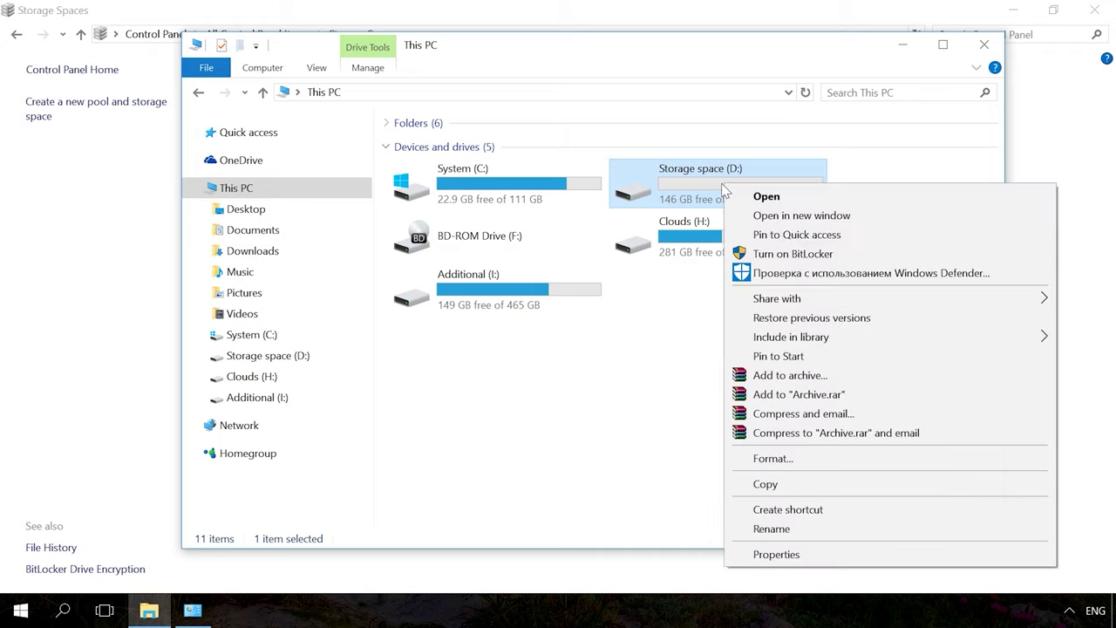
left_click(783, 254)
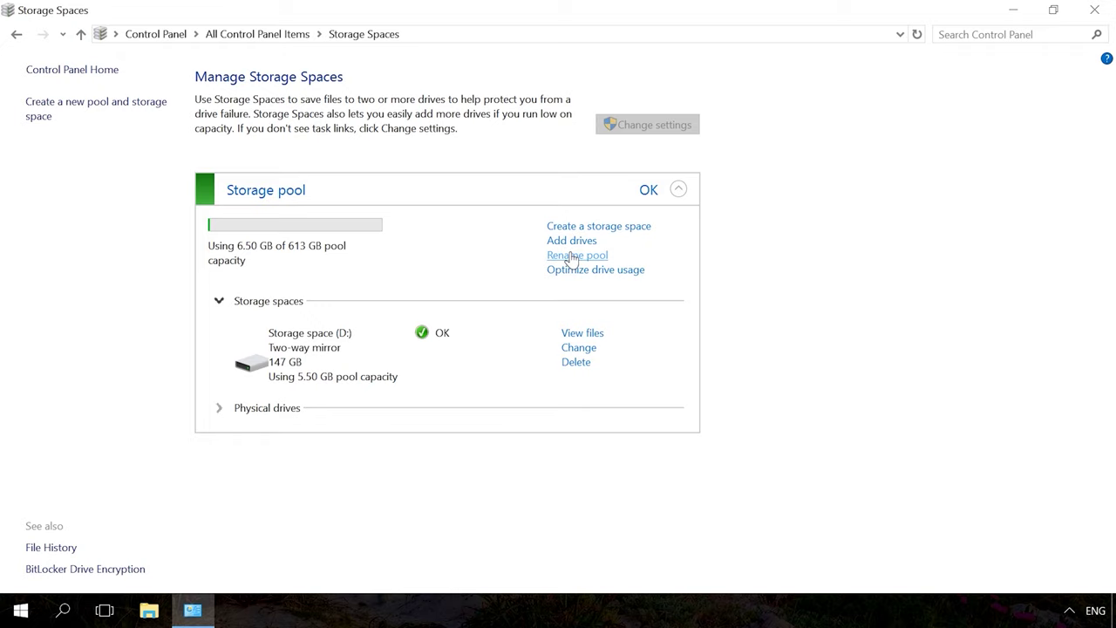
Step: Review the storage space's change settings, the pool's Add drives and Optimize drive usage pages, and its physical drives list
left_click(577, 348)
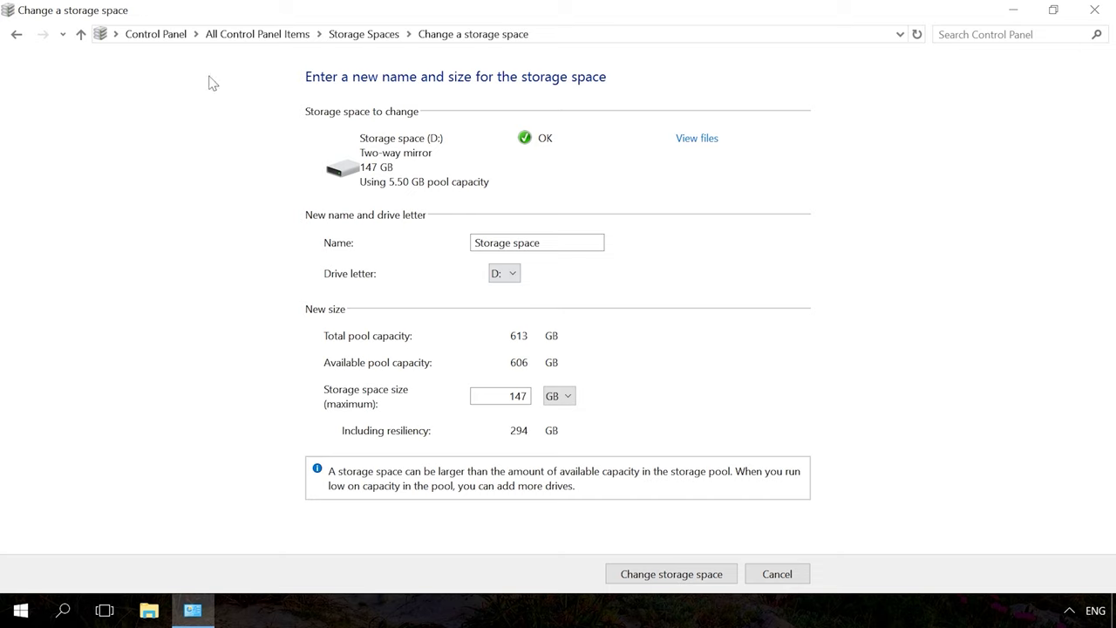
left_click(17, 35)
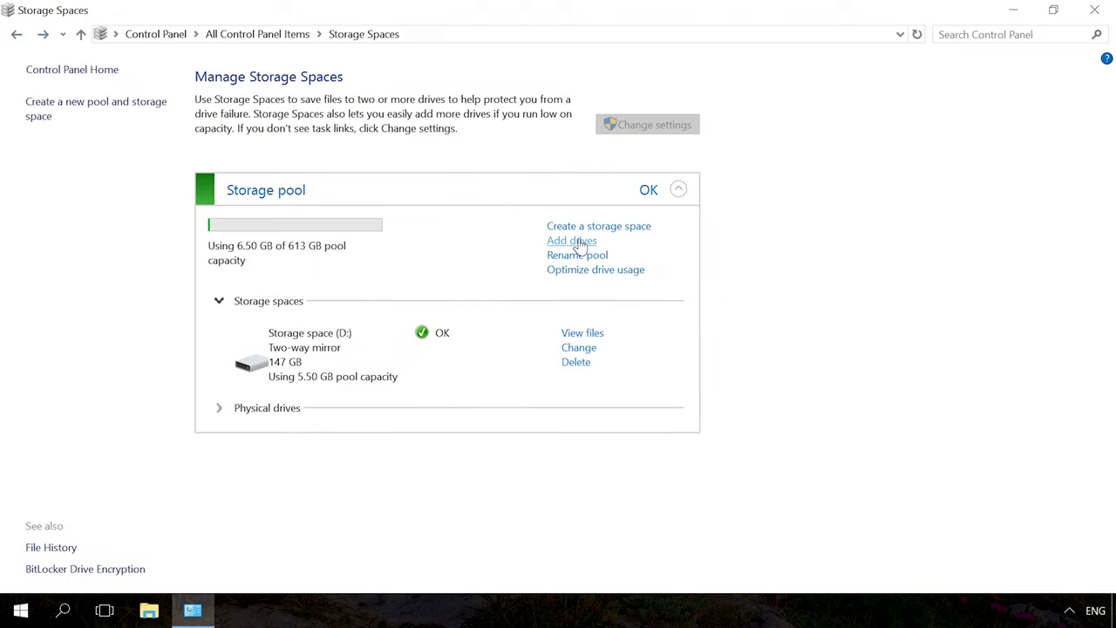
left_click(579, 242)
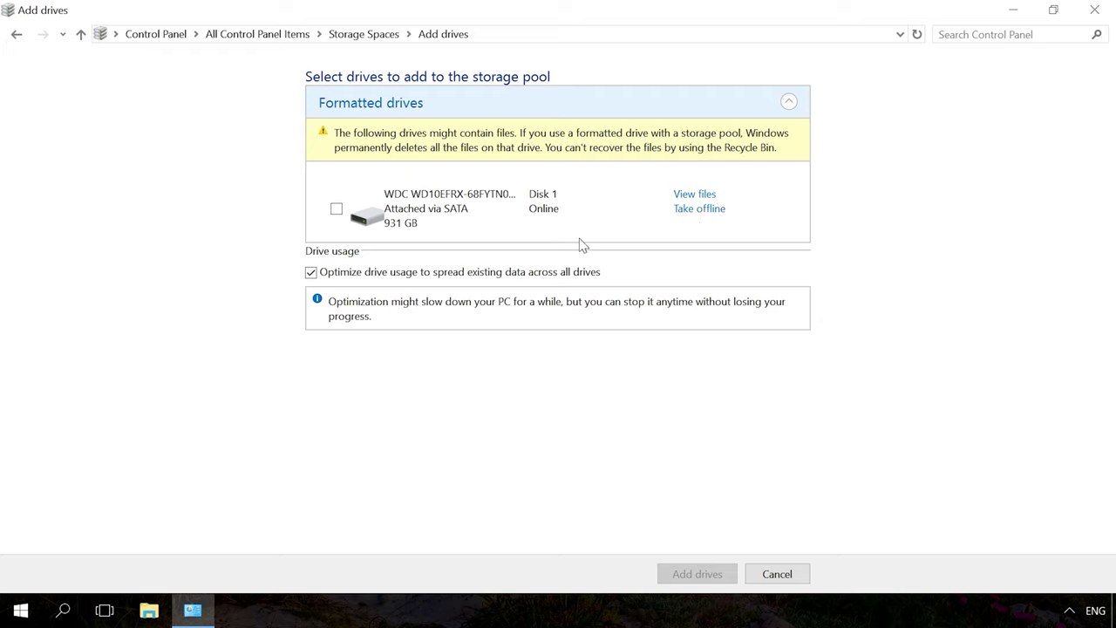
left_click(16, 35)
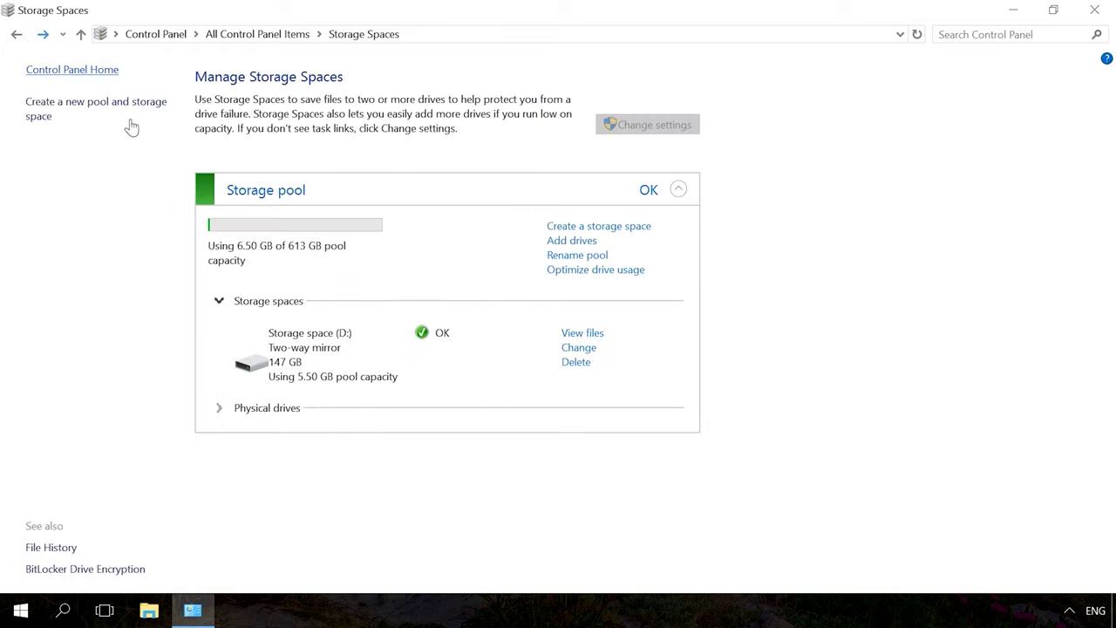
left_click(573, 271)
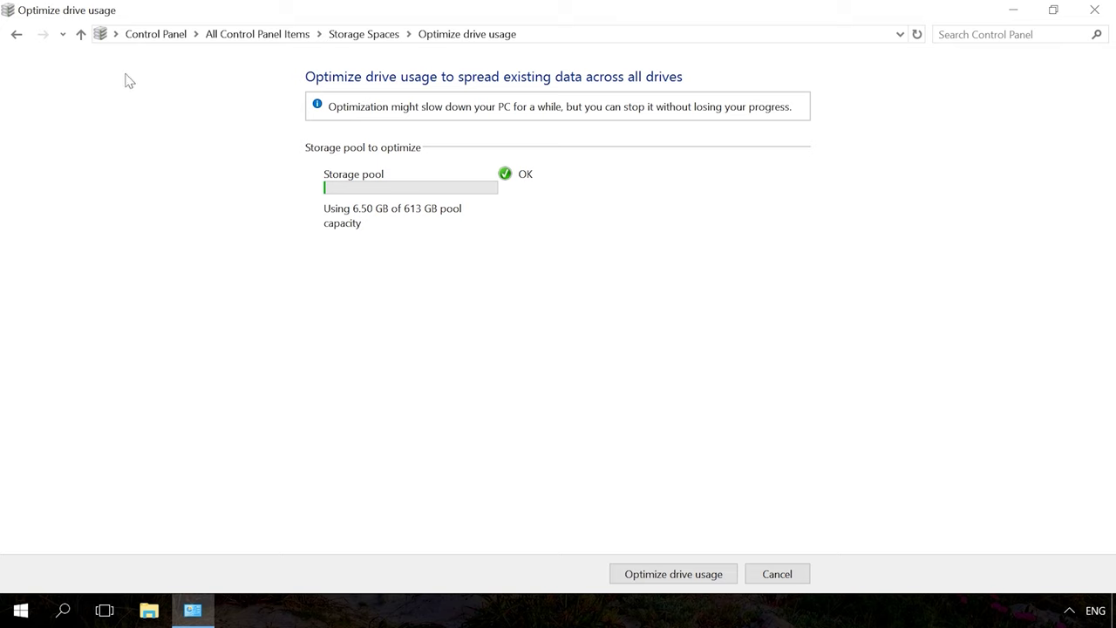
left_click(17, 34)
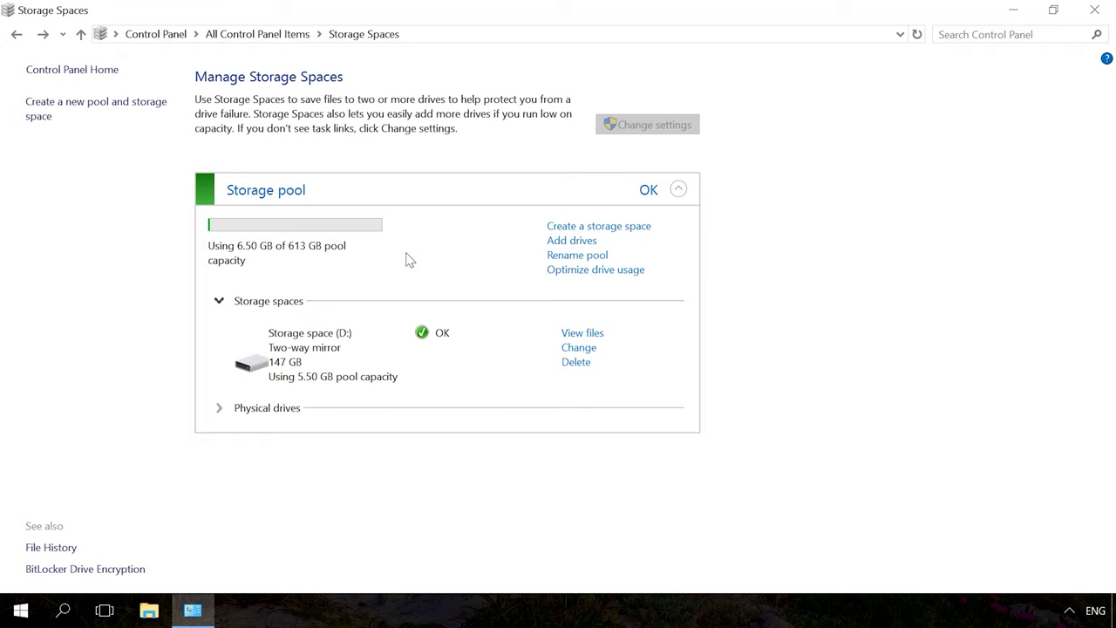
left_click(219, 408)
scroll(884, 426, "down", 1)
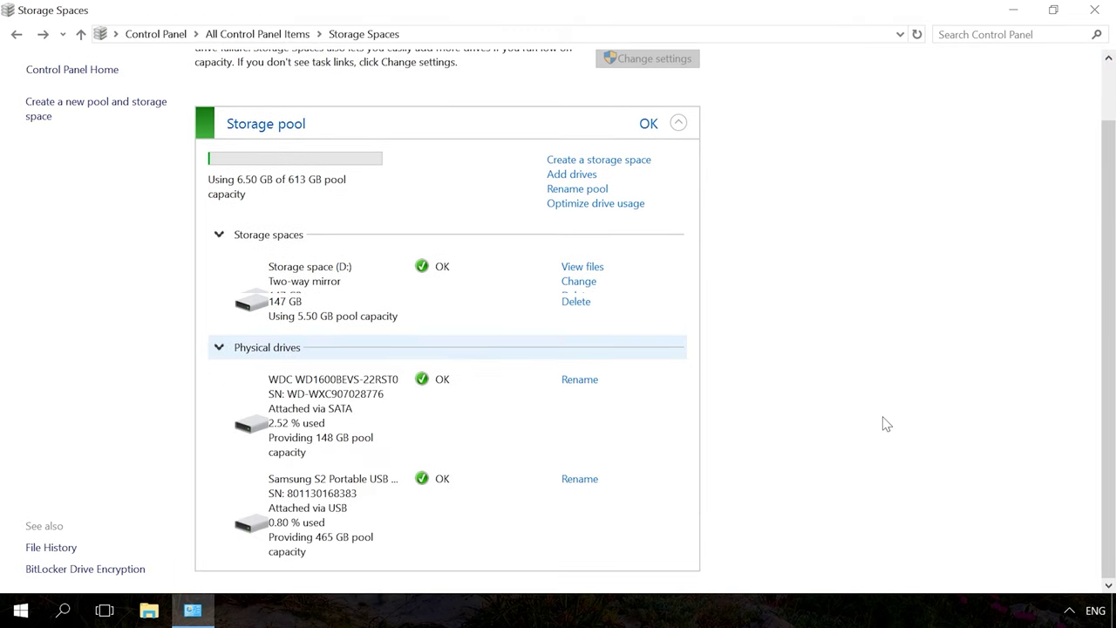
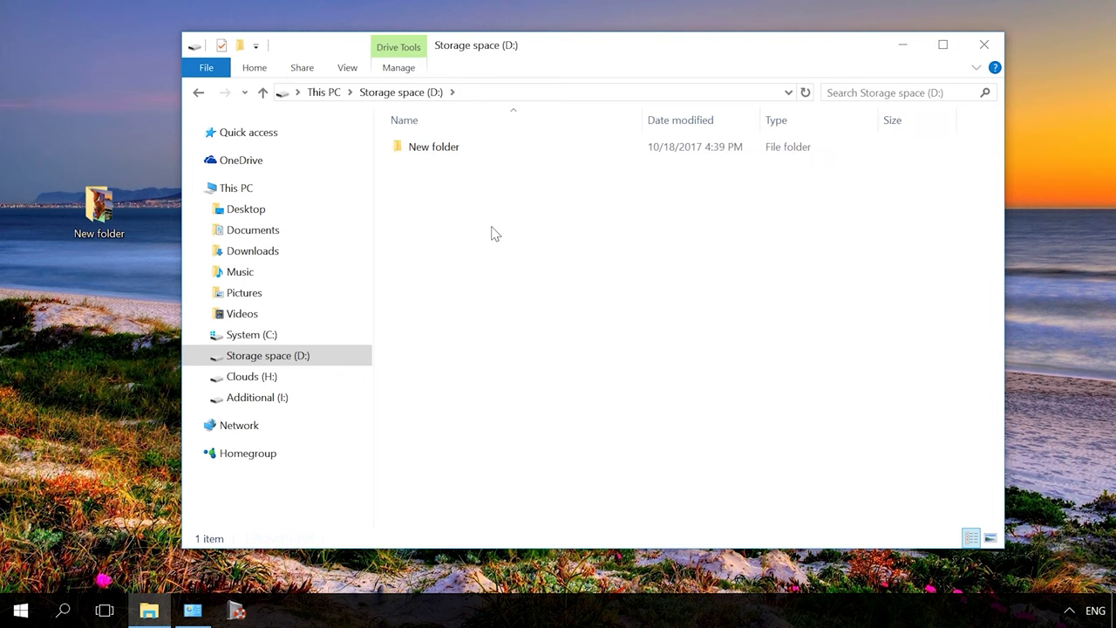
Step: View the pictures in New folder on Storage space (D:) and minimize the file window
double_click(461, 150)
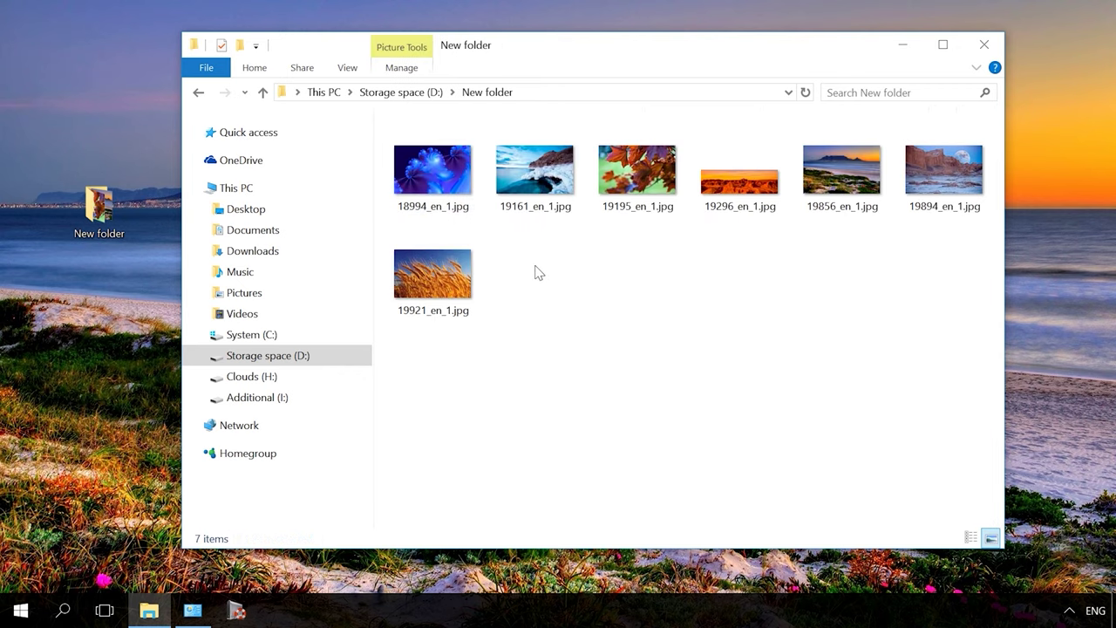
left_click(900, 47)
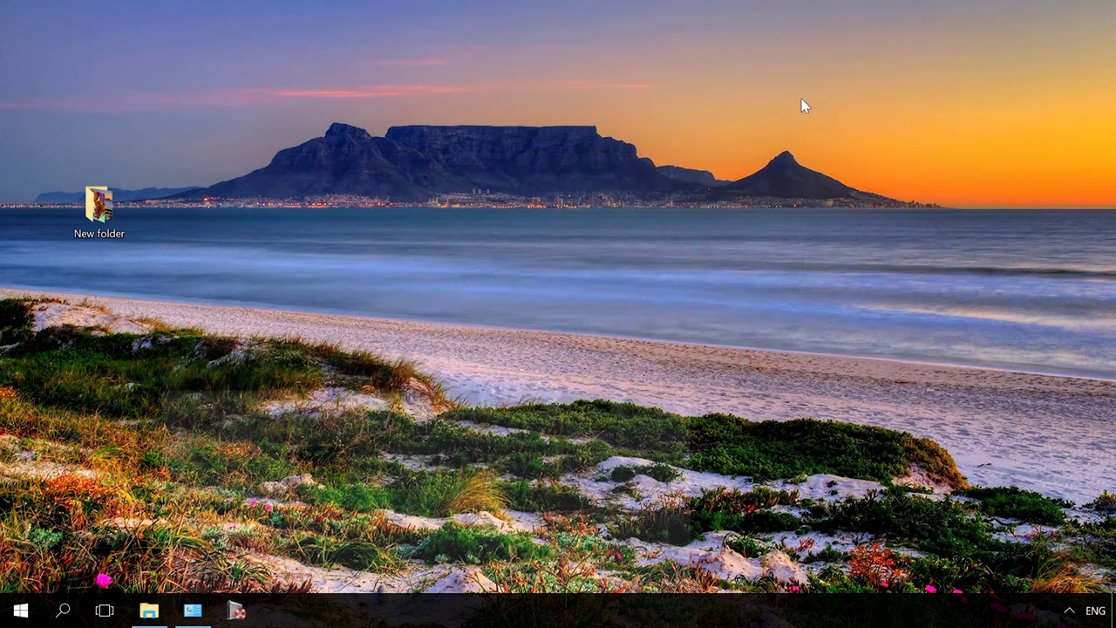
Step: Delete the two-way mirror Storage space (D:) from the storage pool in Storage Spaces
left_click(192, 611)
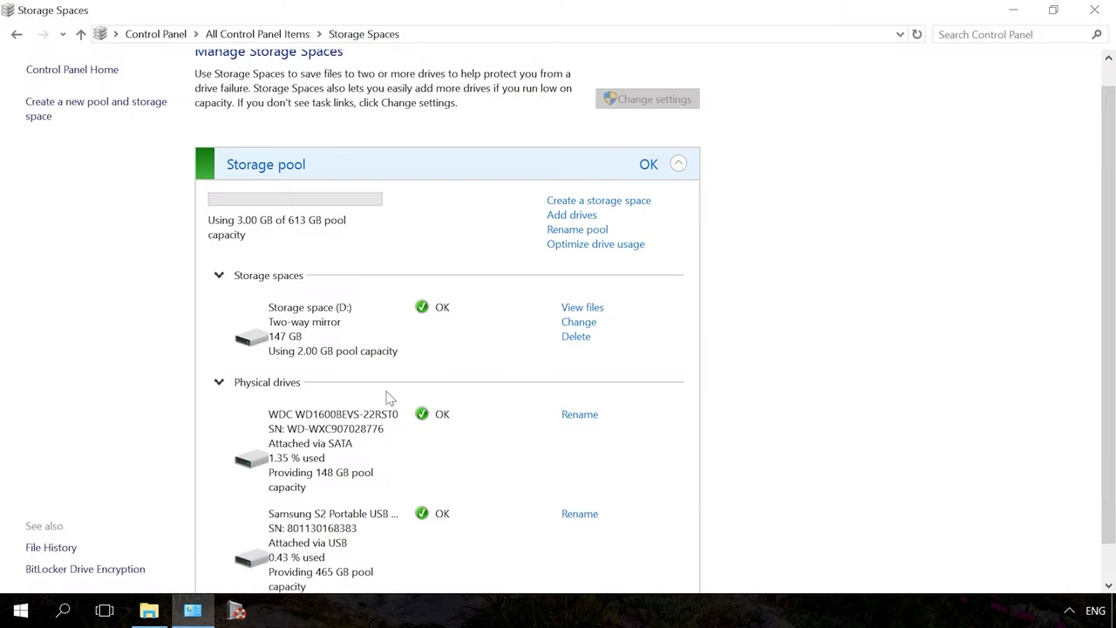
left_click(582, 339)
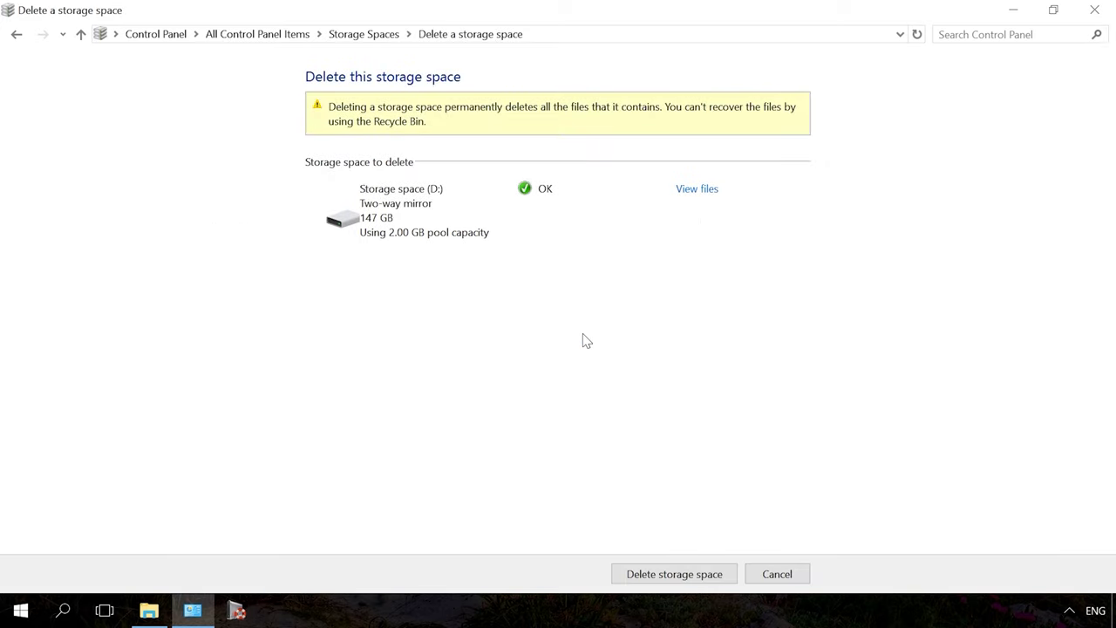
left_click(649, 581)
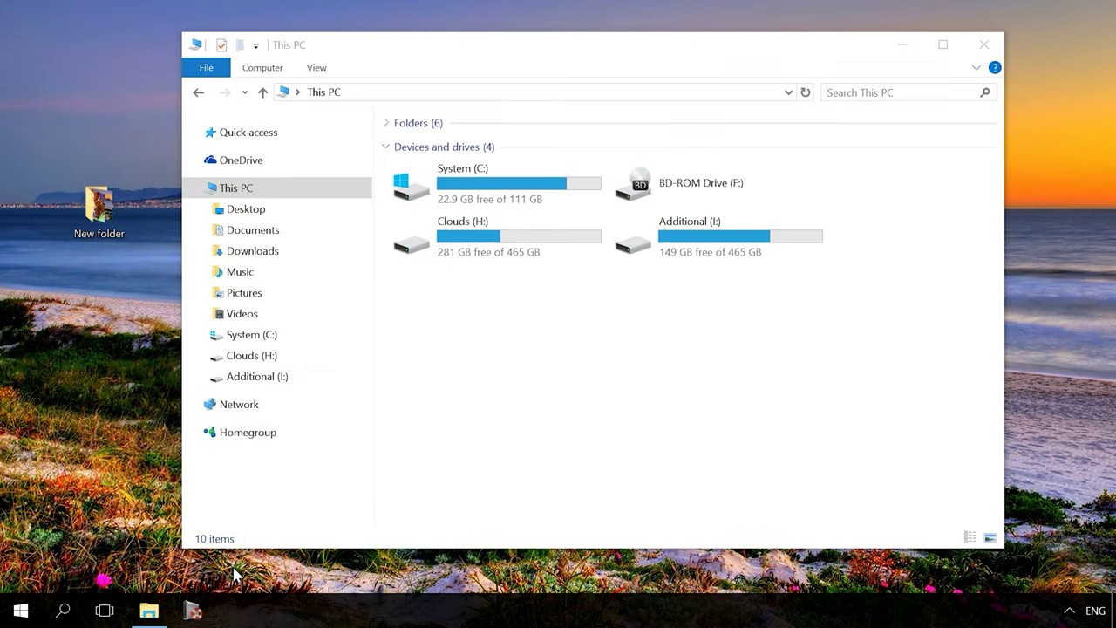
Step: Switch to Hetman Partition Recovery and compare its list of disks with the drives shown in This PC
left_click(193, 610)
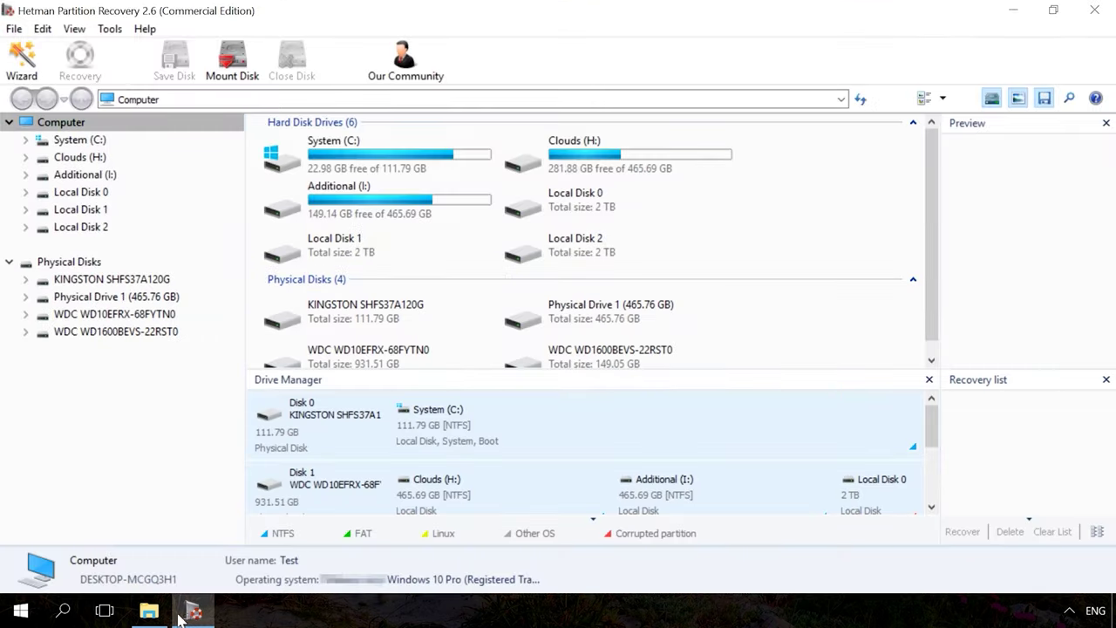
left_click(149, 610)
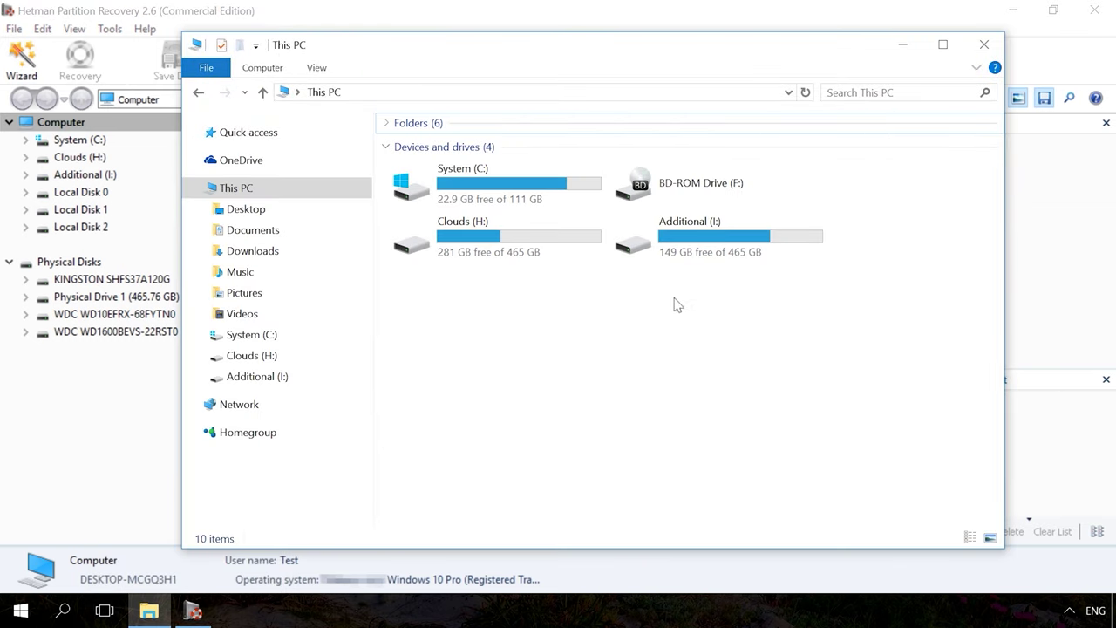
left_click(121, 448)
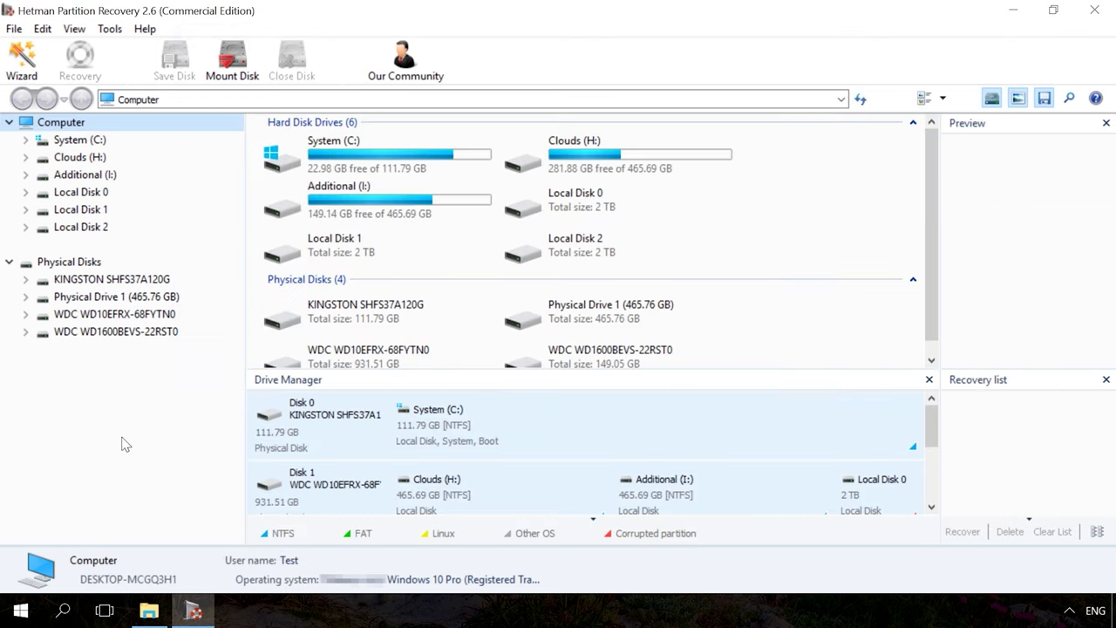
Step: Run a full analysis of the WDC WD1600BEVS-22RST0 physical disk with NTFS, FAT and content-aware analysis enabled
double_click(122, 331)
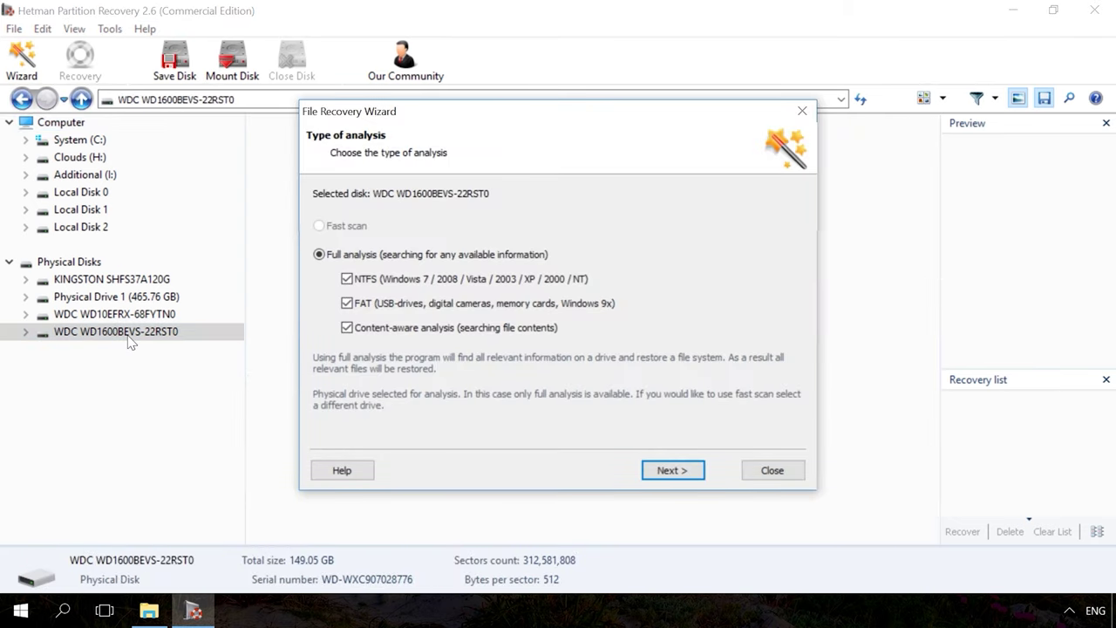
left_click(665, 471)
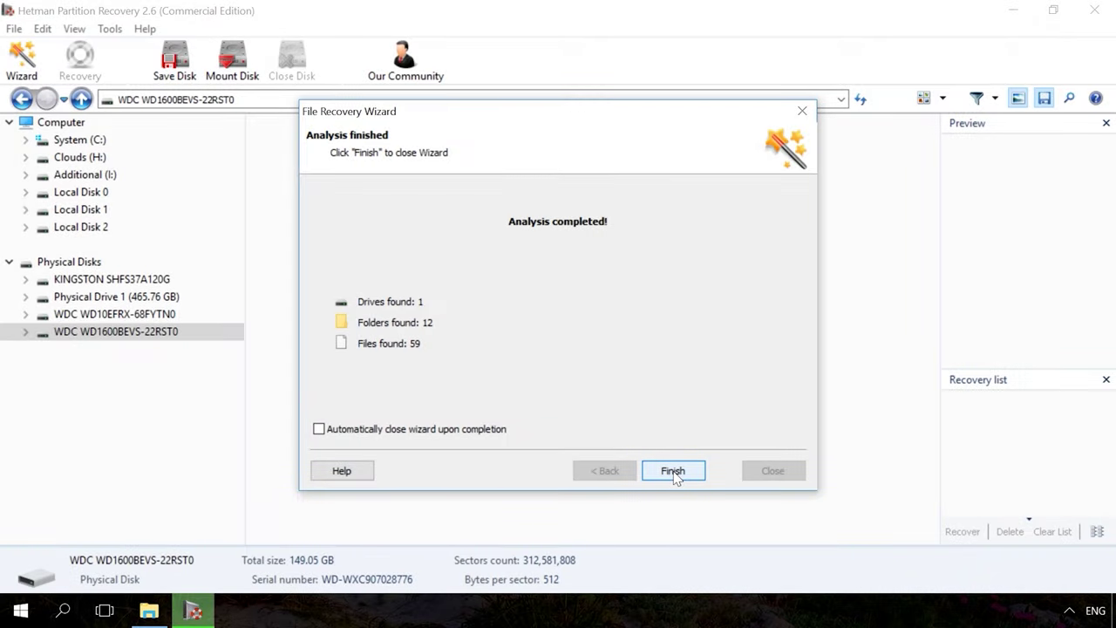
left_click(673, 472)
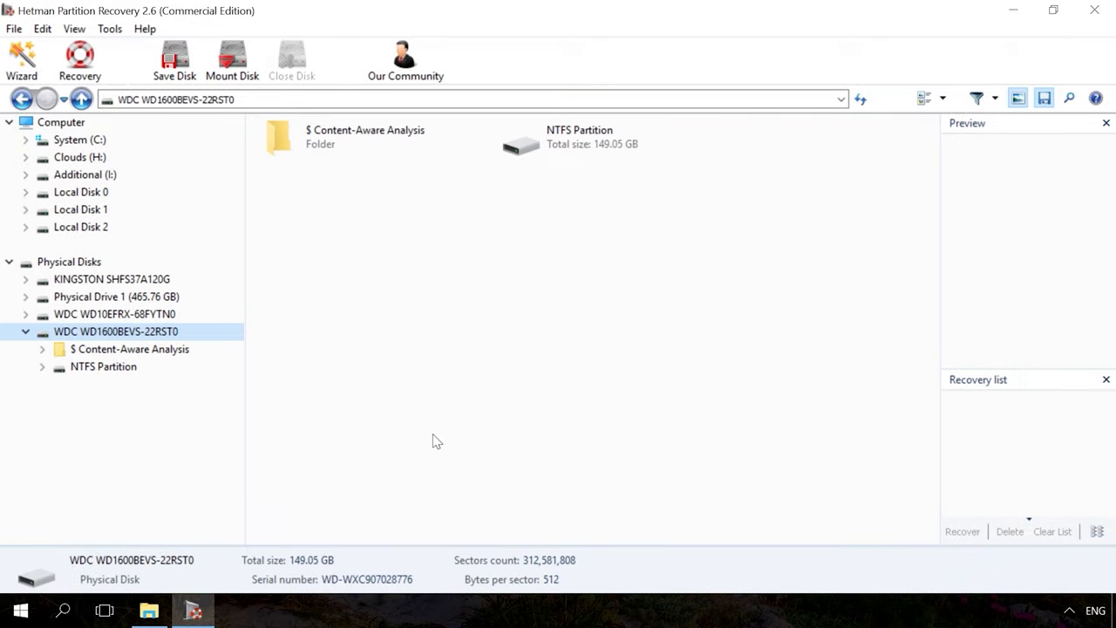
Step: Add the seven JPG pictures from New folder on the found NTFS Partition to the recovery list
left_click(89, 373)
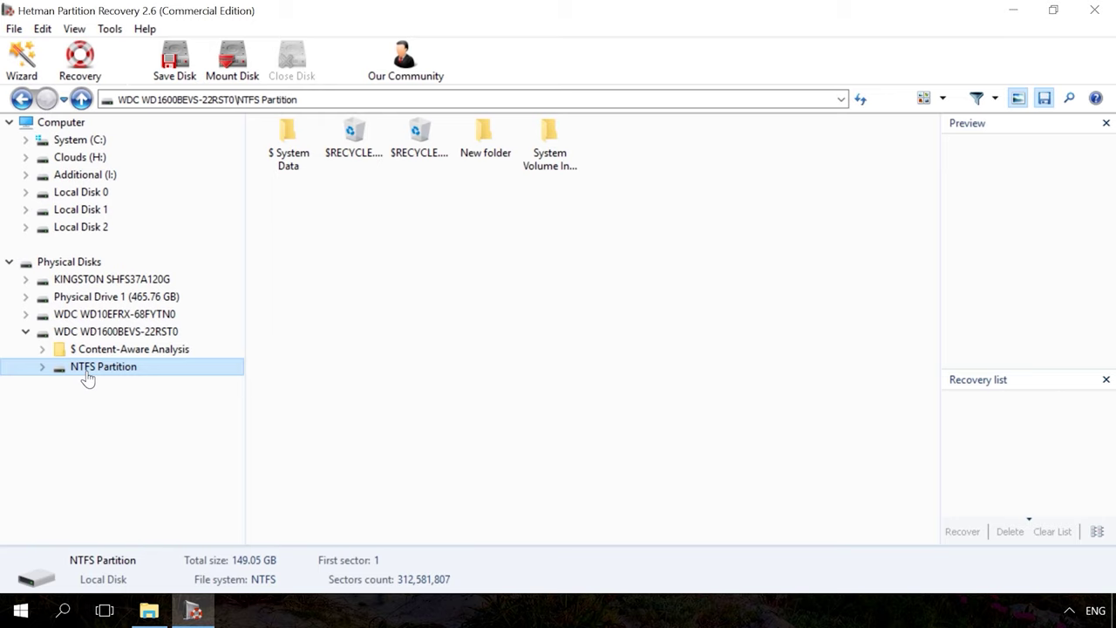
double_click(87, 373)
double_click(101, 436)
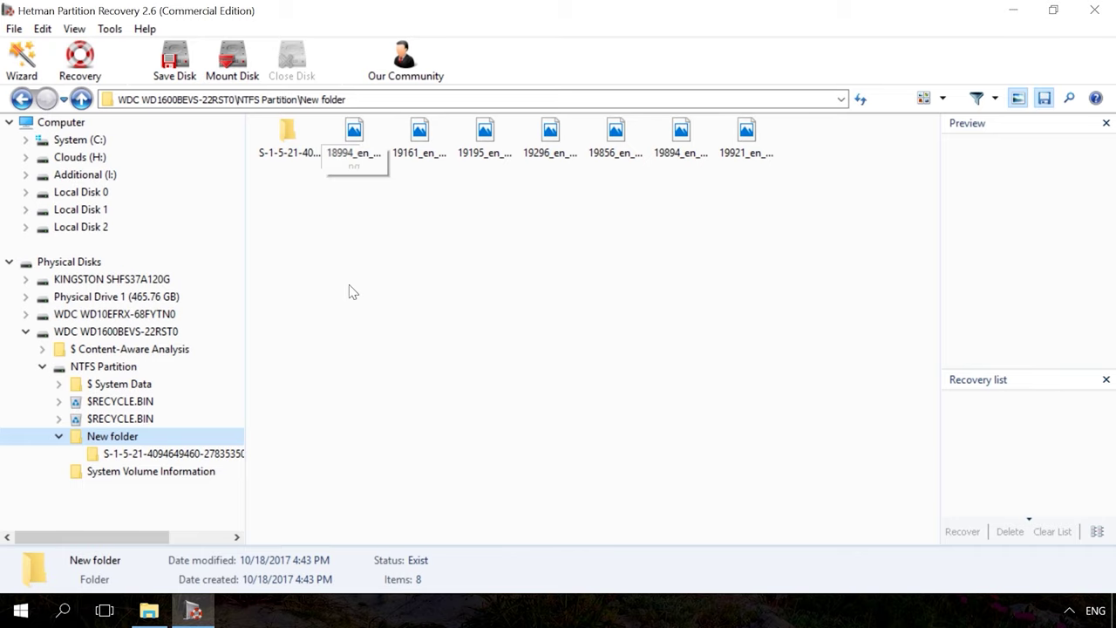
left_click_drag(804, 290, 322, 114)
left_click_drag(882, 467, 1020, 449)
left_click(704, 413)
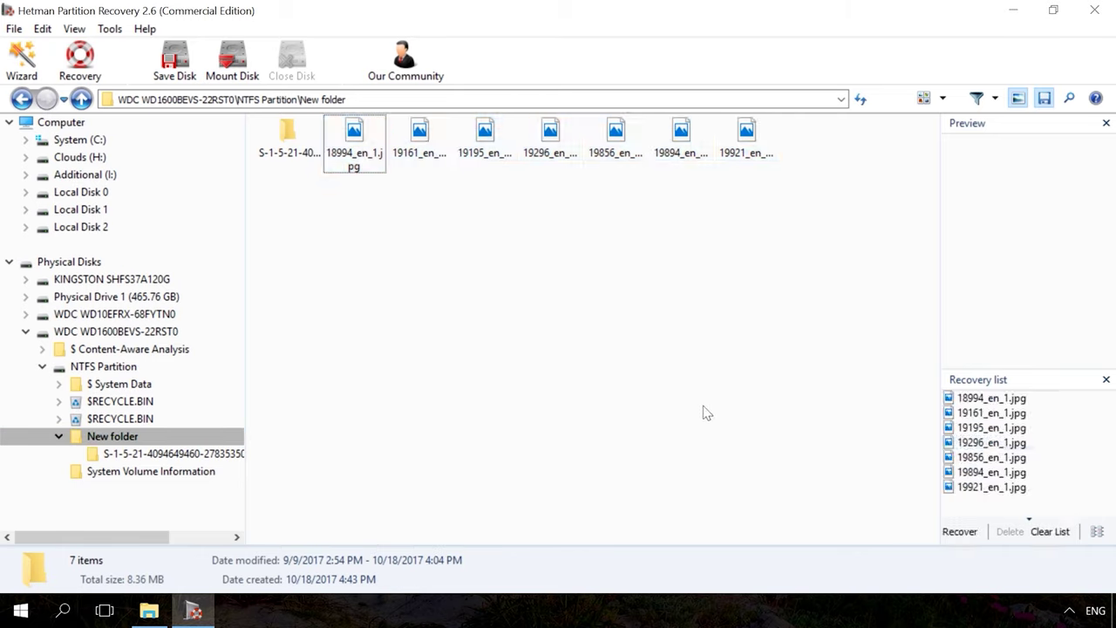
Step: Examine the JPEG images found under $ Content-Aware Analysis
left_click(43, 350)
left_click(43, 349)
left_click(122, 366)
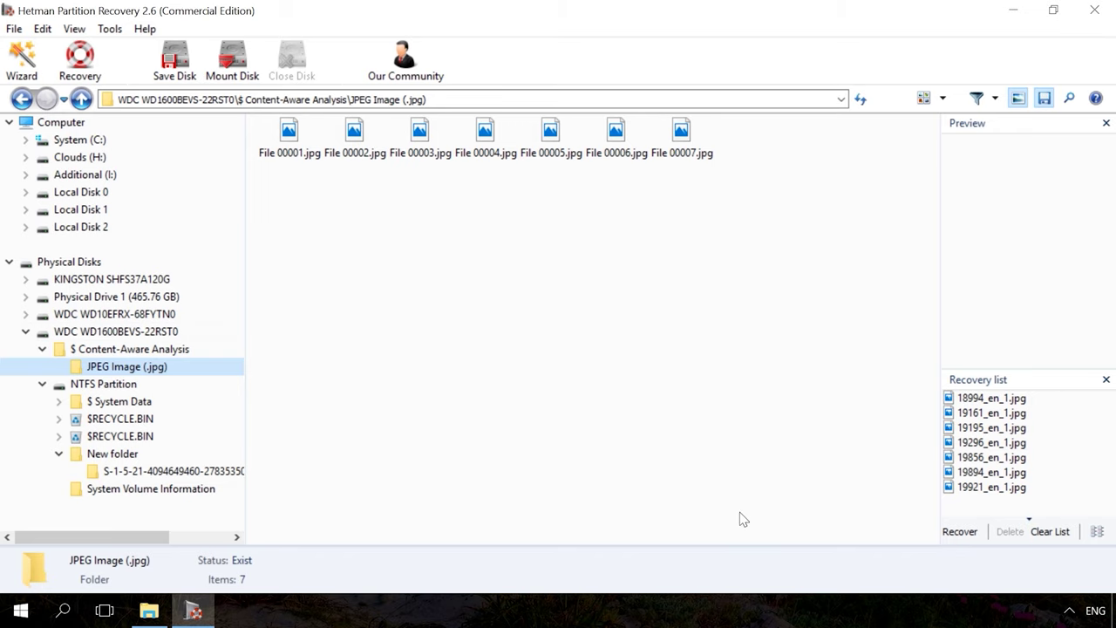
Step: Recover the listed pictures to the hard disk in C:\Users\Test\Desktop\recovery and minimize the open windows to show the desktop
left_click(960, 532)
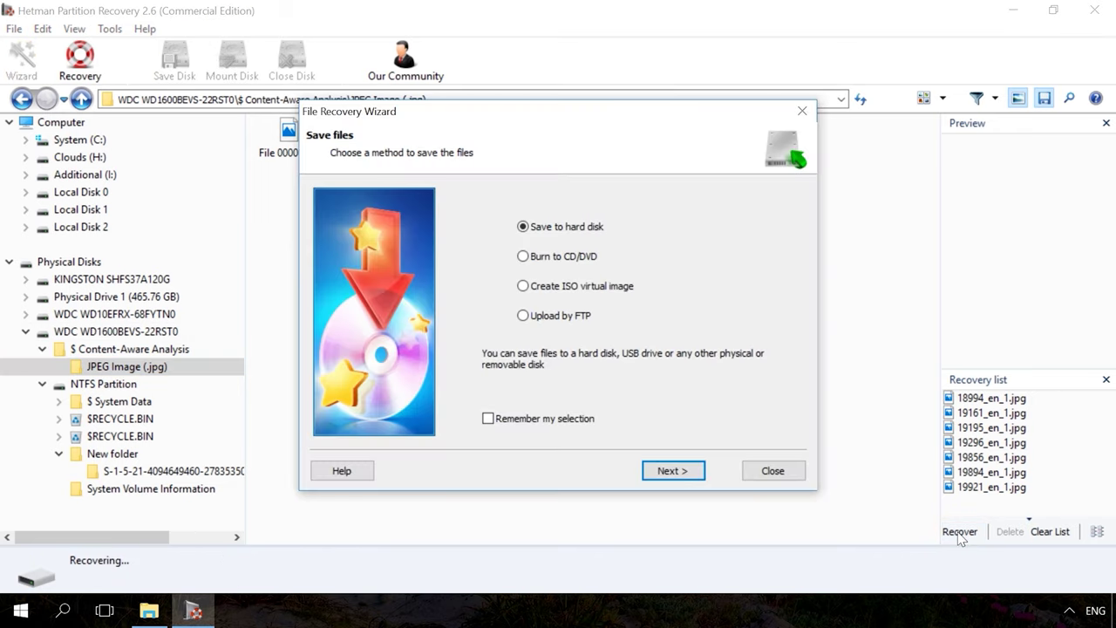
left_click(669, 475)
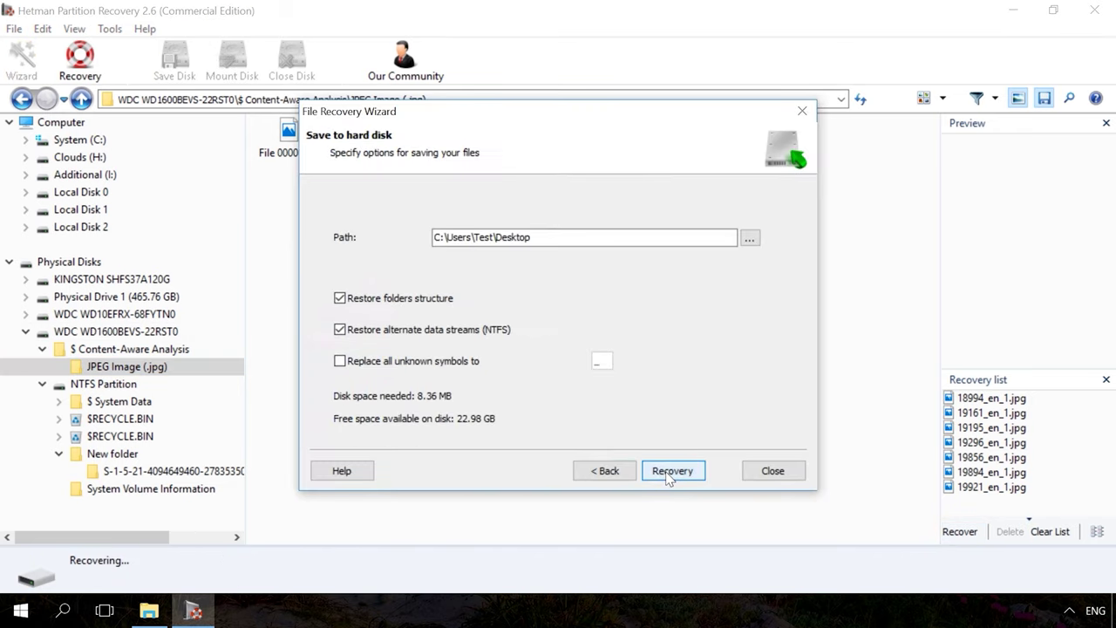
left_click(568, 239)
type("\\")
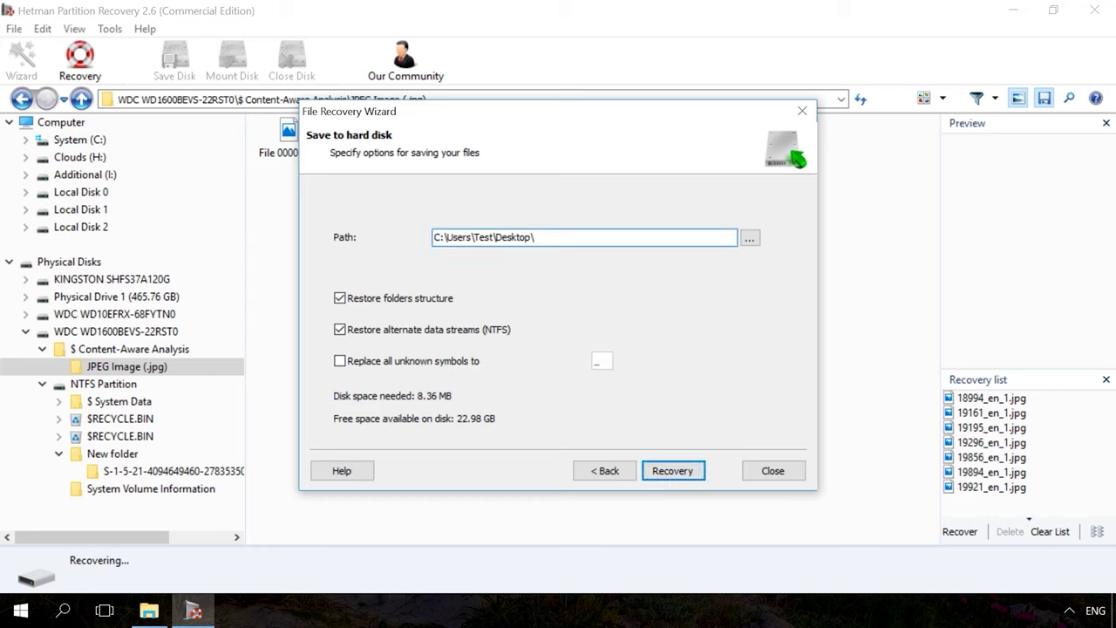
type("recovery")
left_click(672, 475)
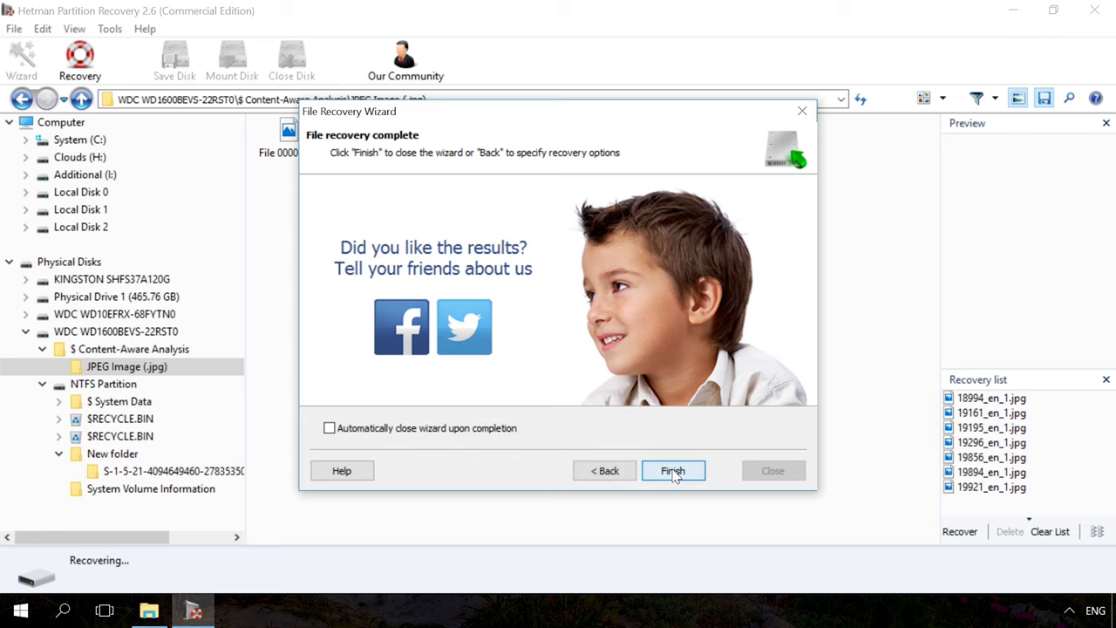
left_click(673, 475)
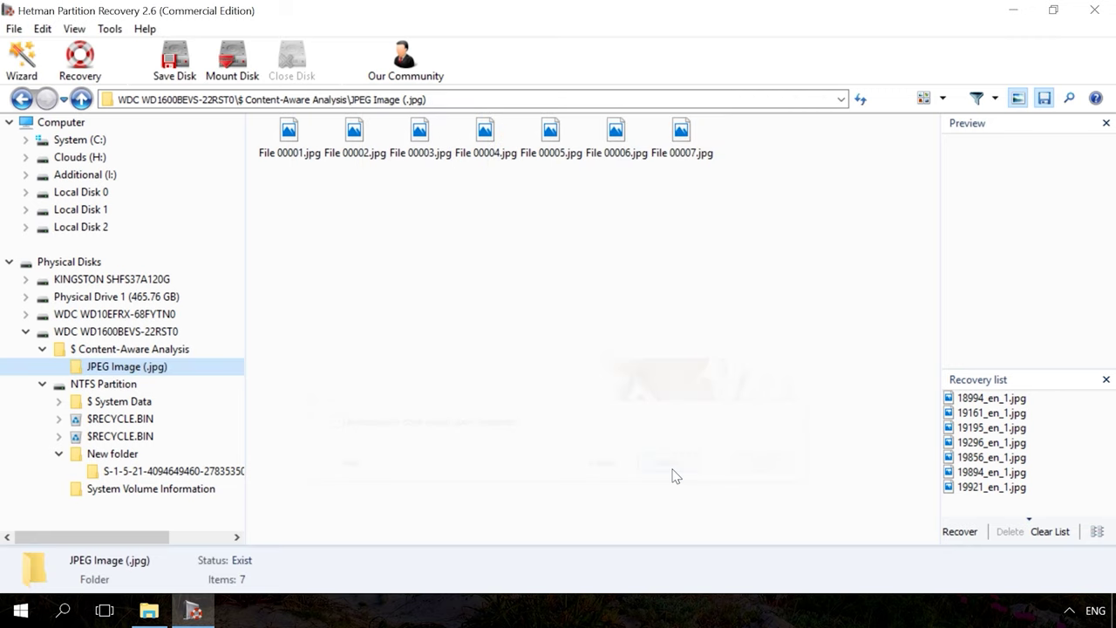
left_click(1013, 15)
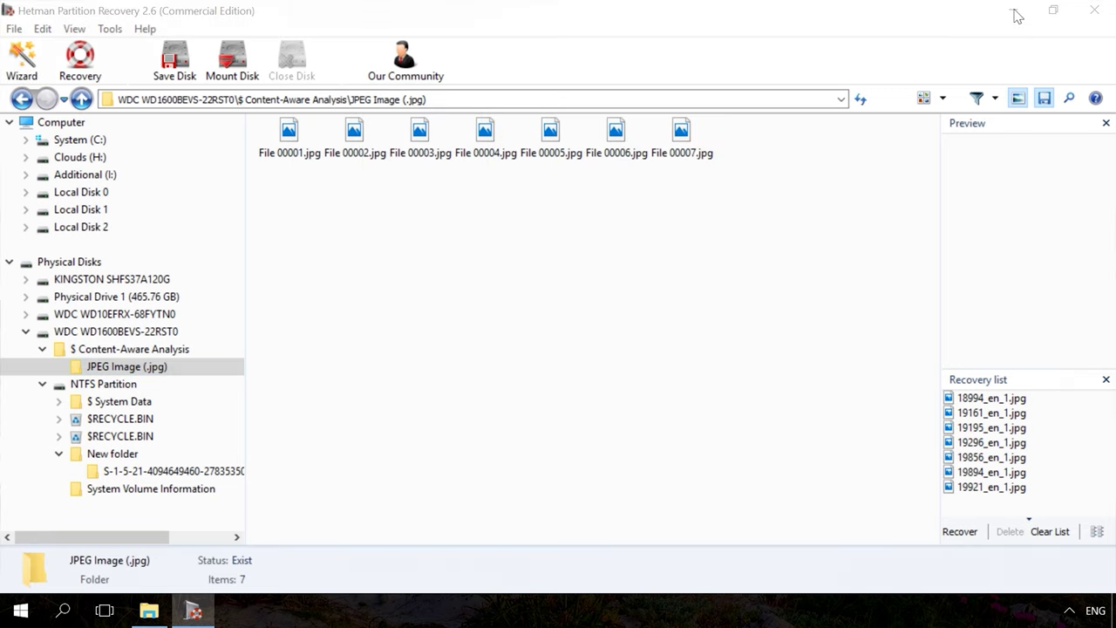
left_click(902, 45)
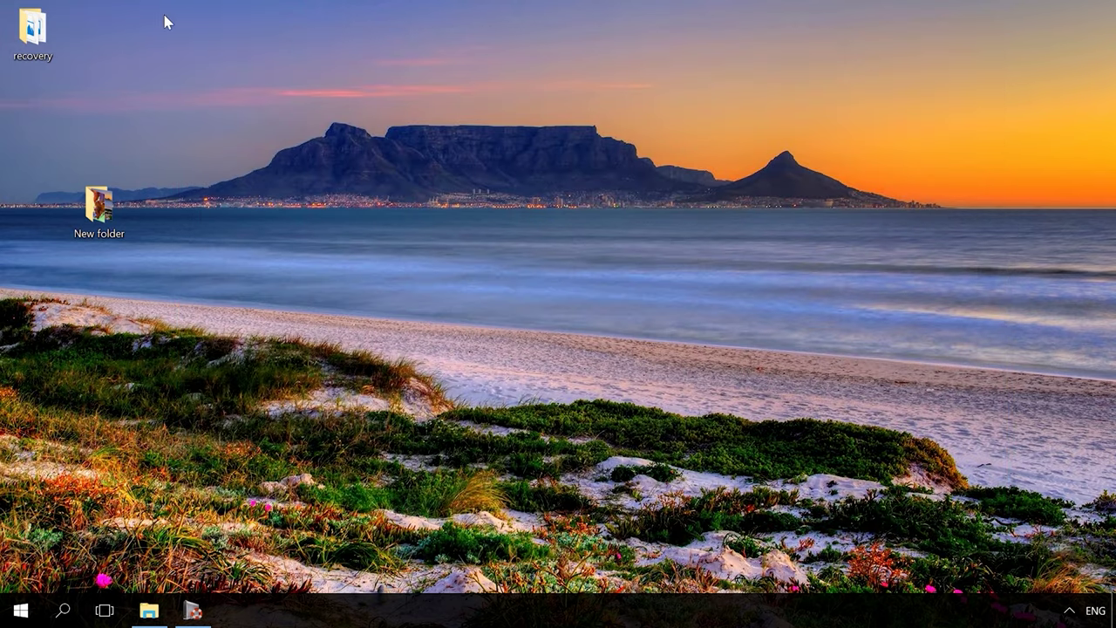
Step: Open the recovery folder on the desktop to check the recovered pictures
double_click(36, 30)
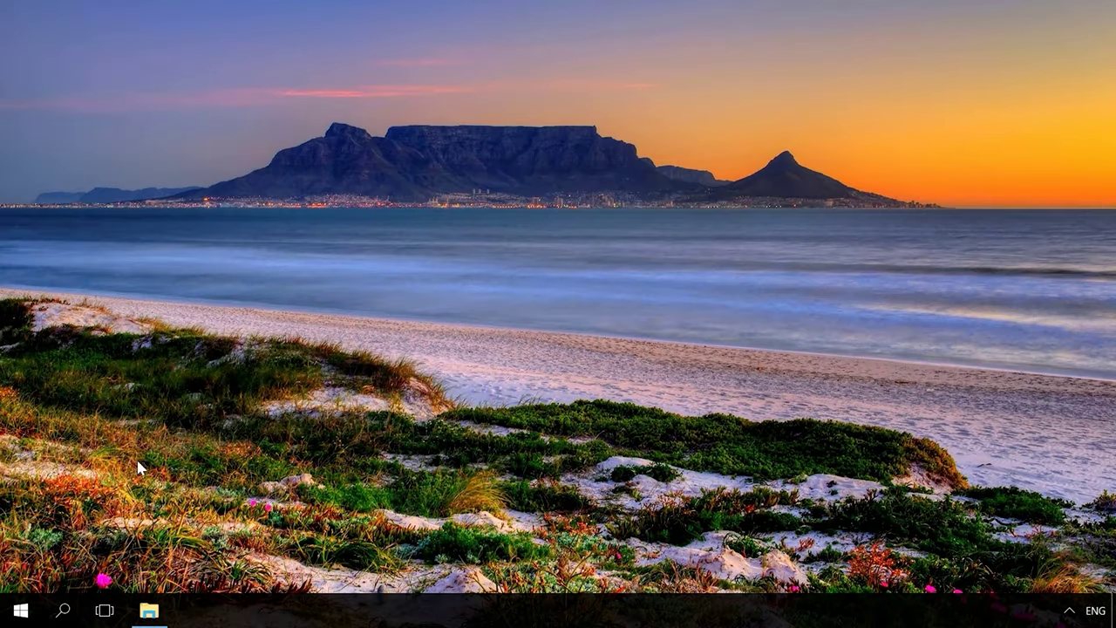
Step: Open Disk Management in a maximized window and delete the New Volume (D:) on Disk 3
right_click(21, 610)
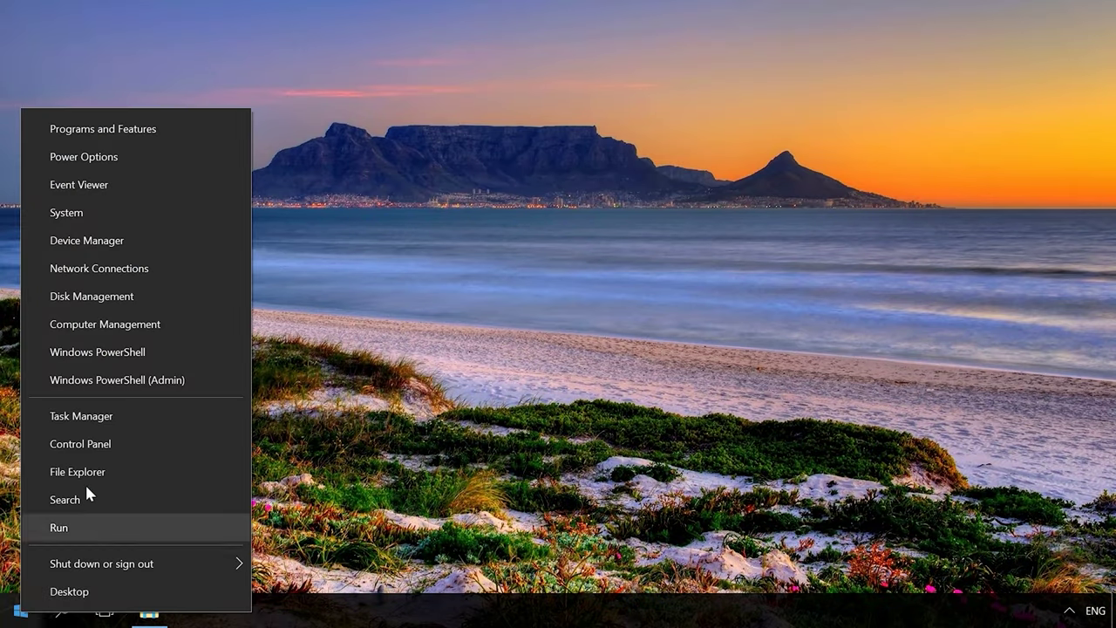
left_click(98, 297)
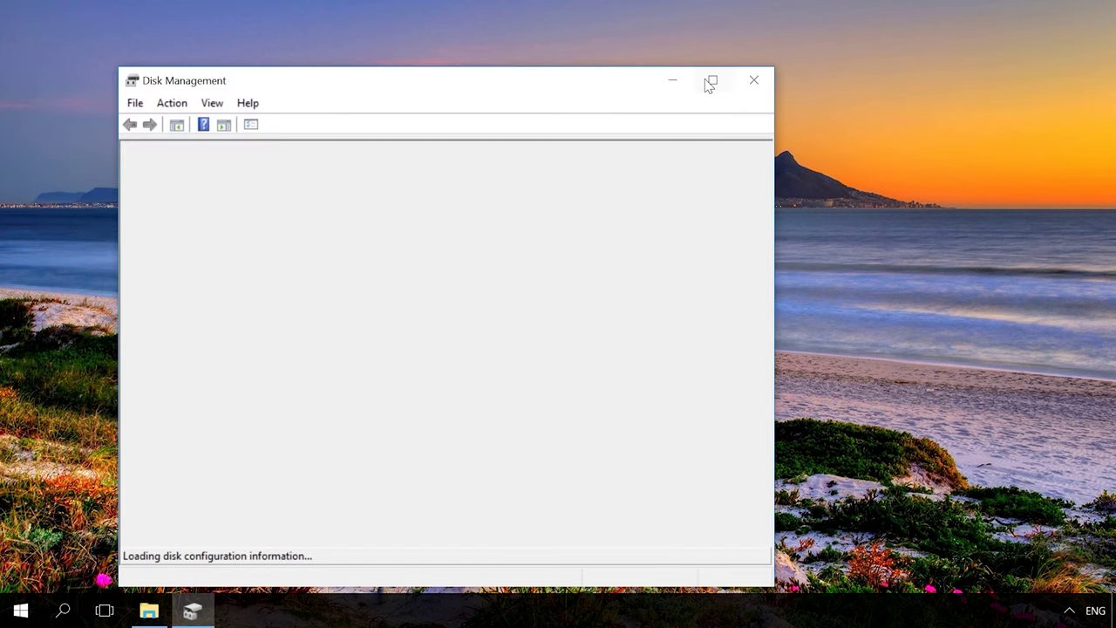
left_click(710, 80)
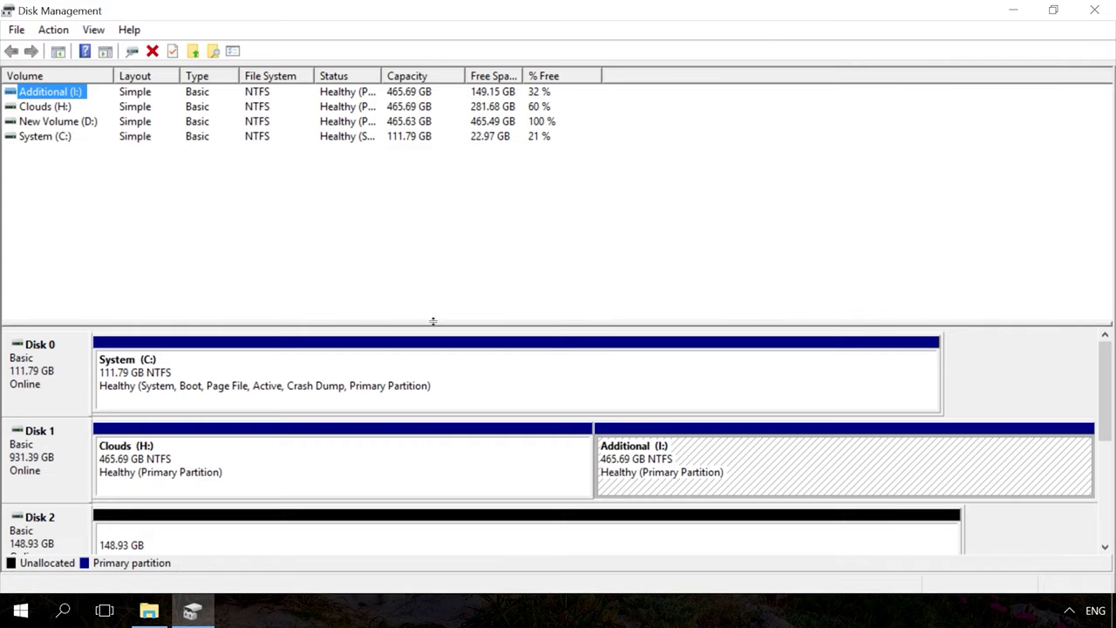
left_click_drag(433, 320, 436, 122)
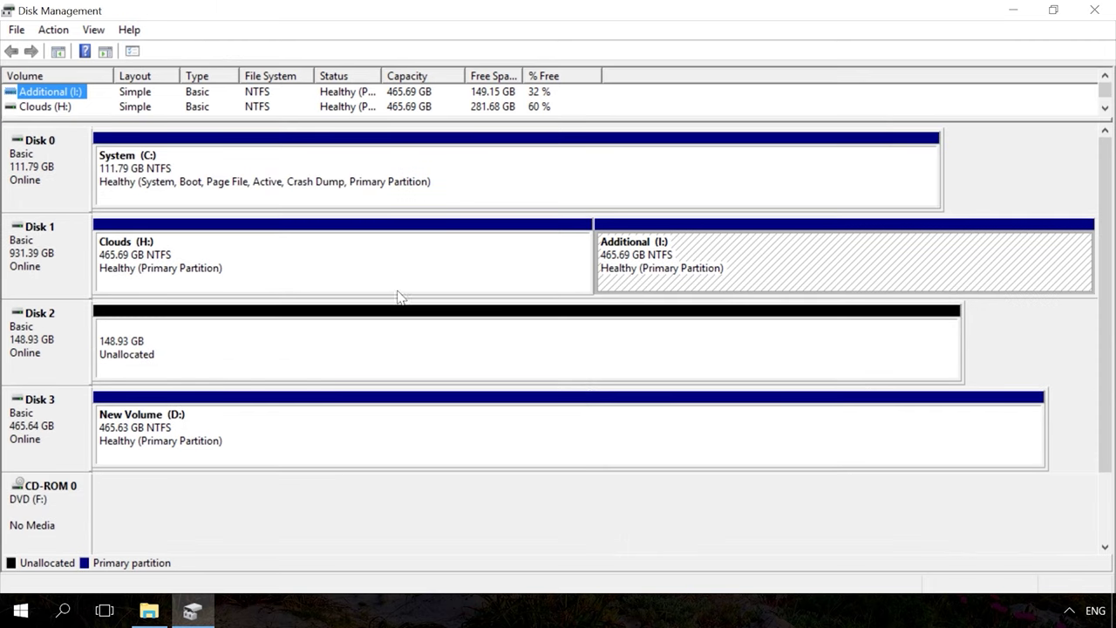
right_click(375, 418)
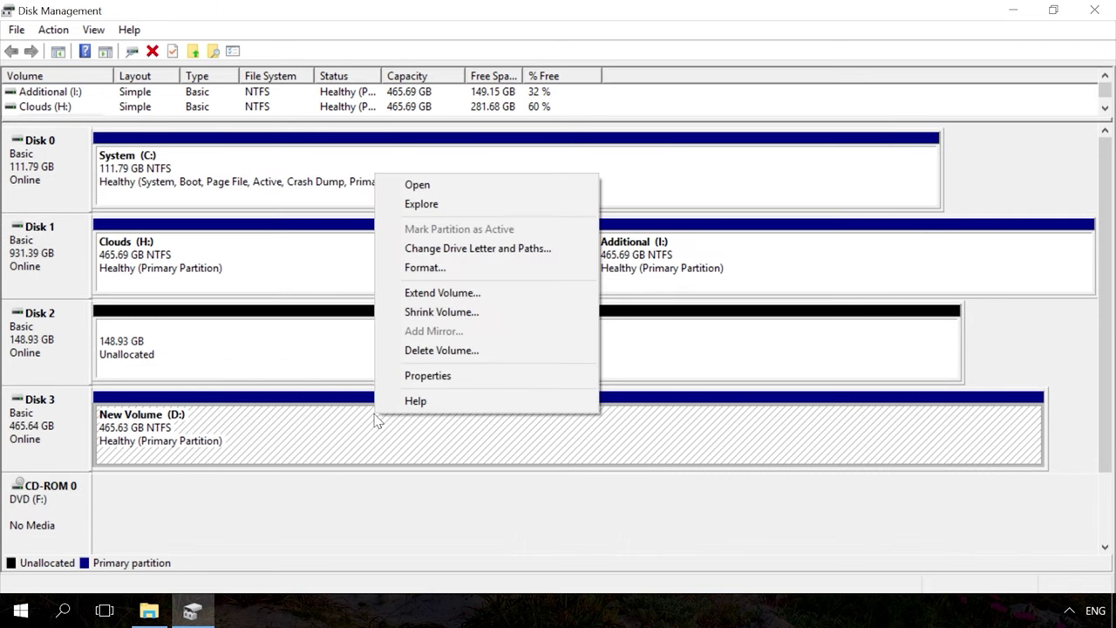
left_click(440, 351)
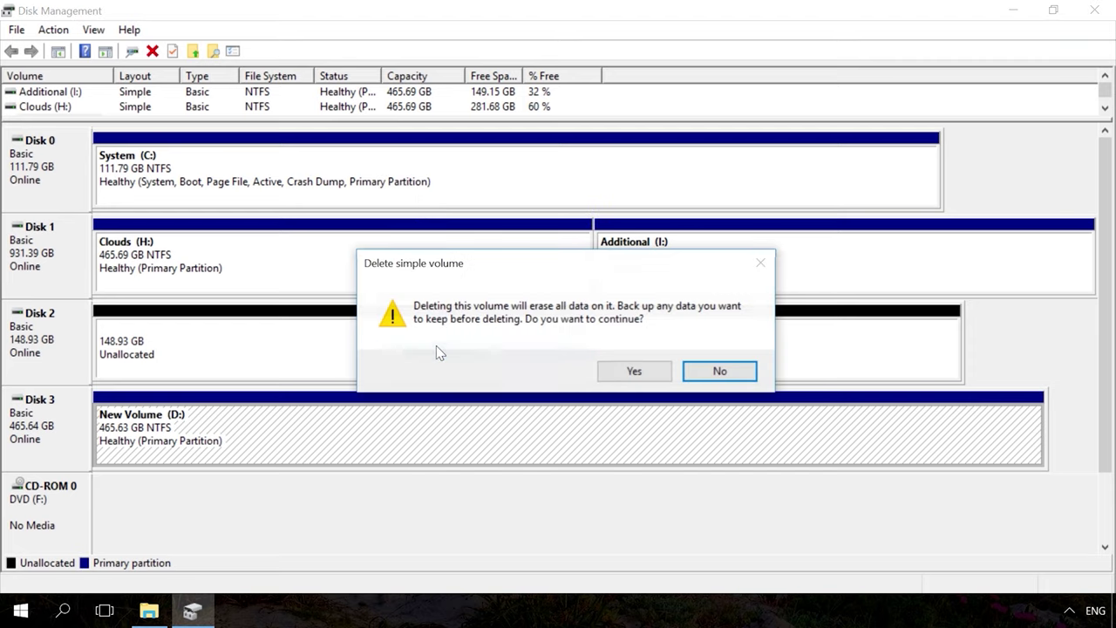
left_click(634, 373)
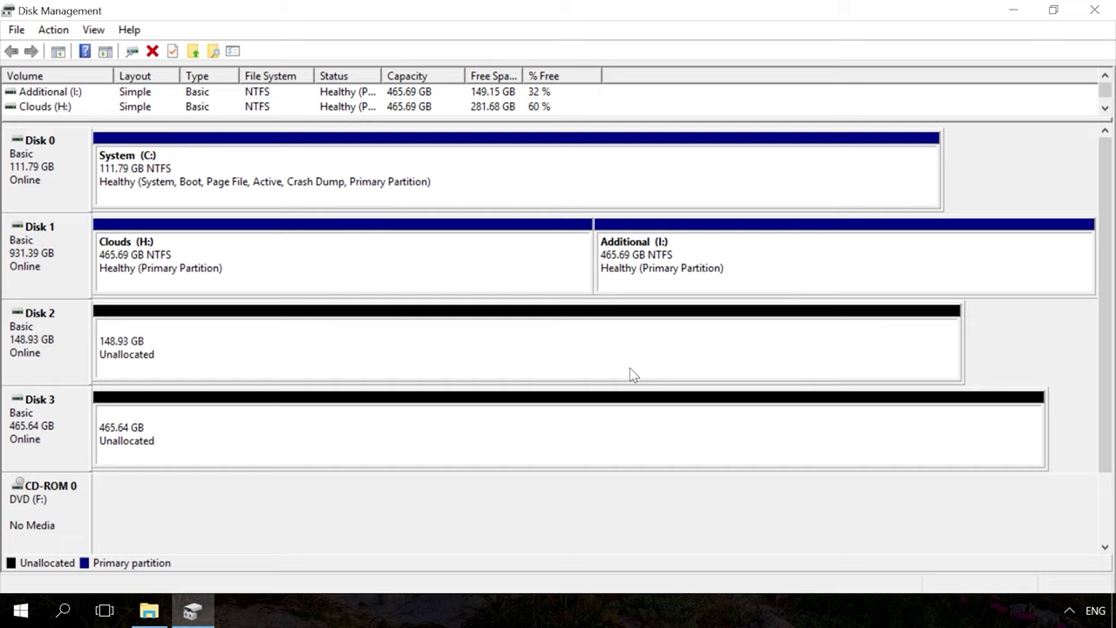
Step: Start a new mirrored volume on the unallocated space of Disk 2 and add Disk 3 with 152498 MB of space
right_click(534, 346)
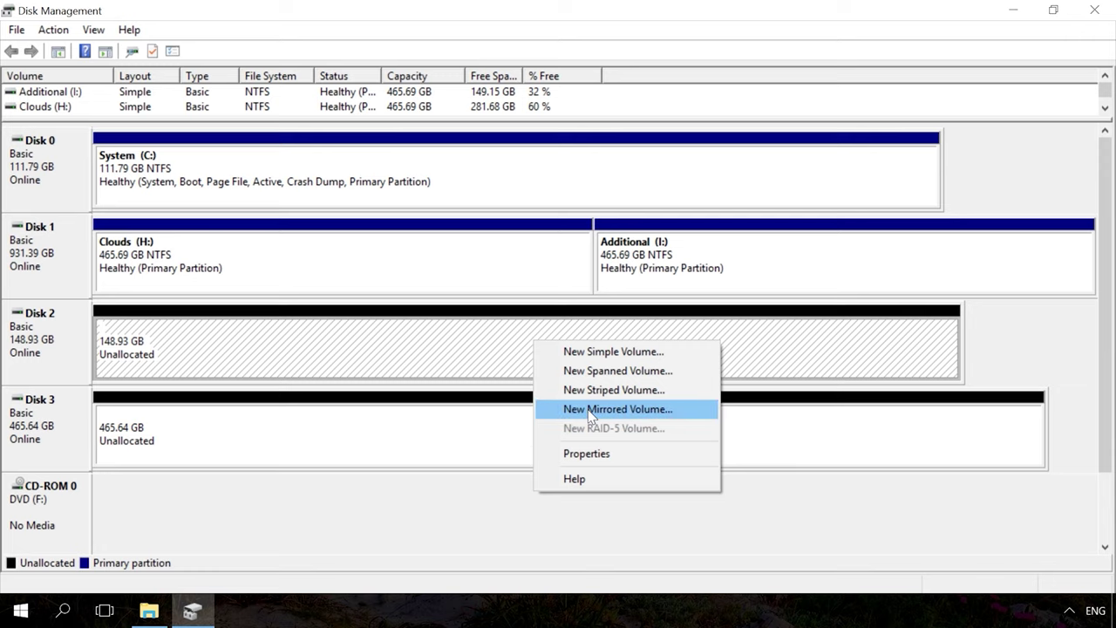
left_click(593, 410)
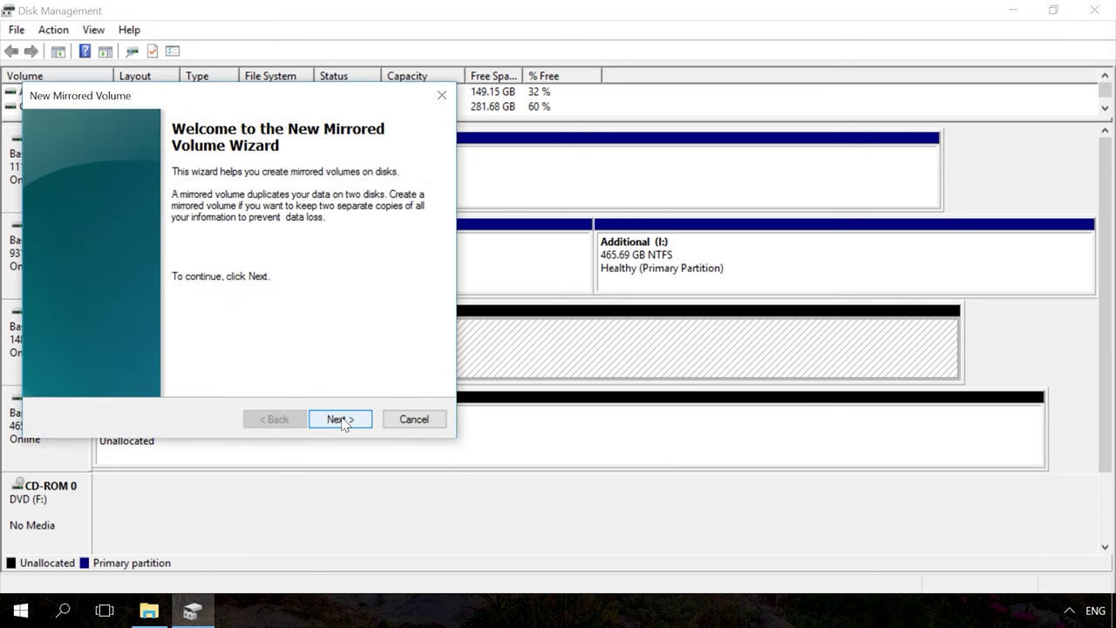
left_click(341, 420)
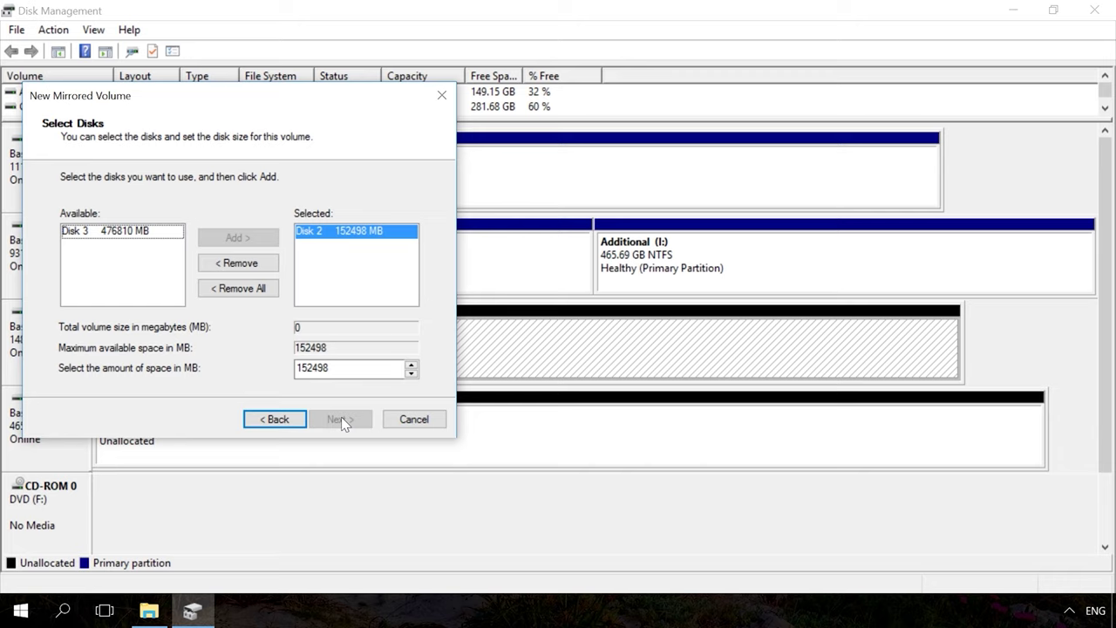
left_click(131, 232)
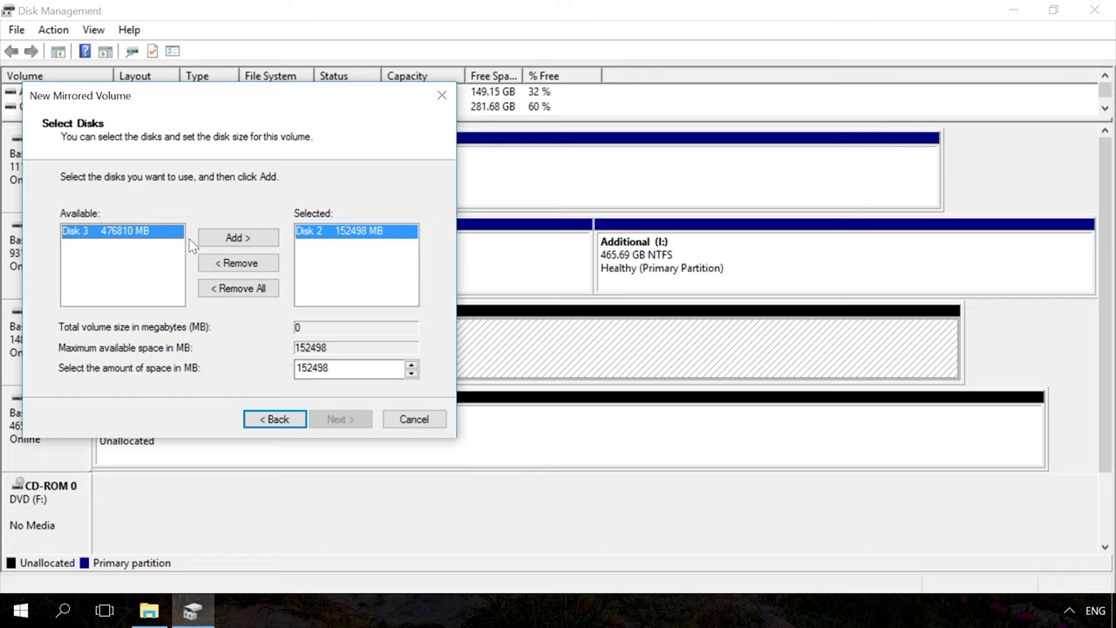
left_click(238, 237)
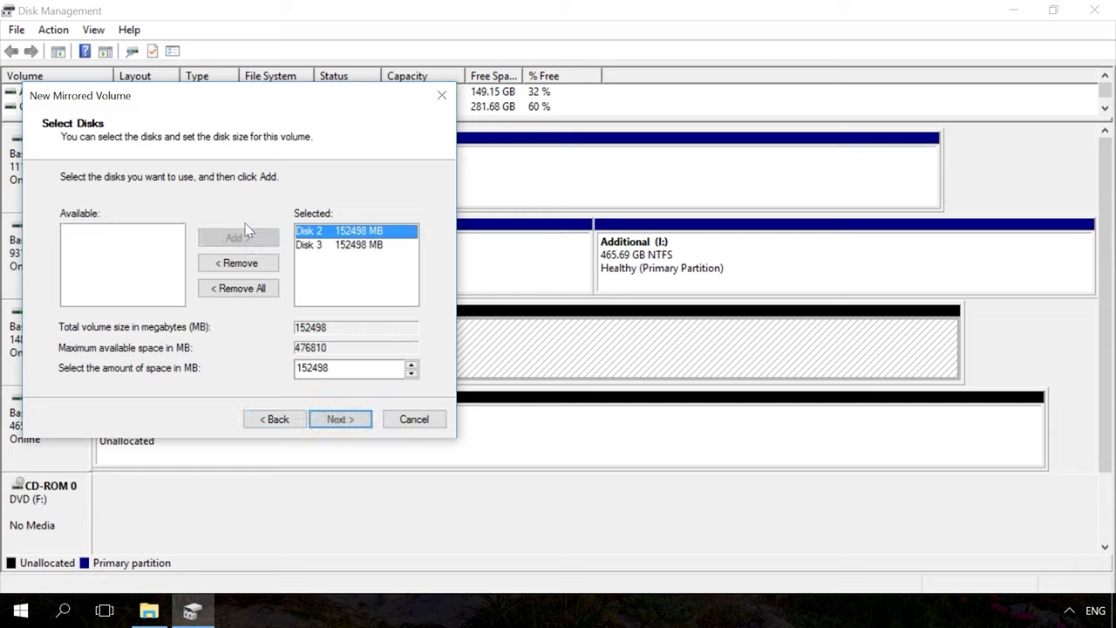
left_click(340, 420)
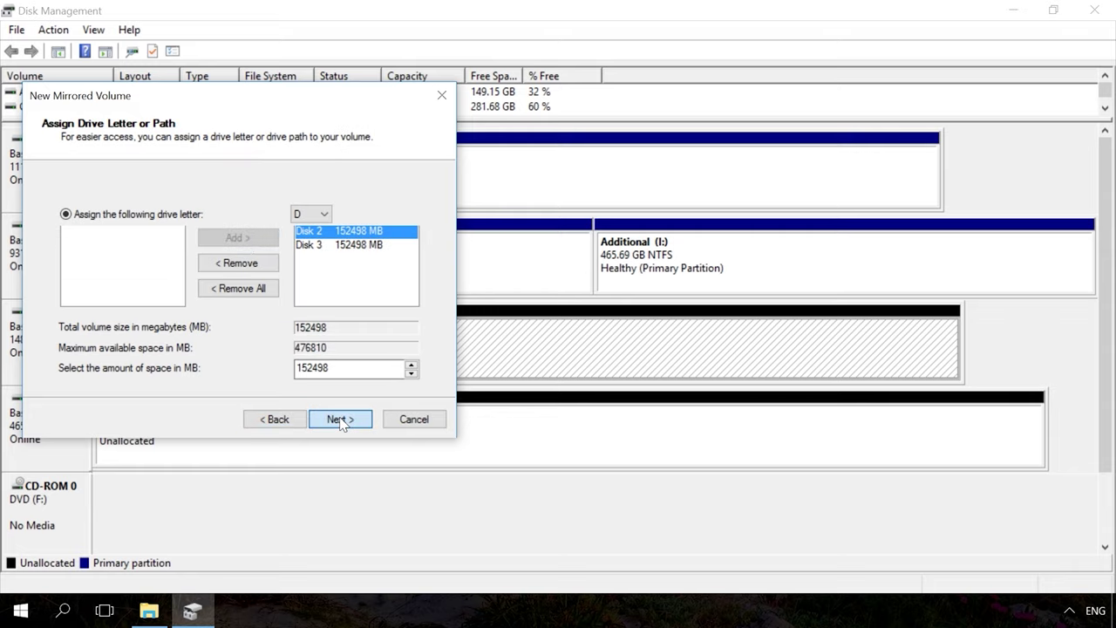
Step: Create the mirrored volume with drive letter D, NTFS, default allocation unit size and label New Volume, accepting the conversion to dynamic disks
left_click(311, 215)
left_click(310, 215)
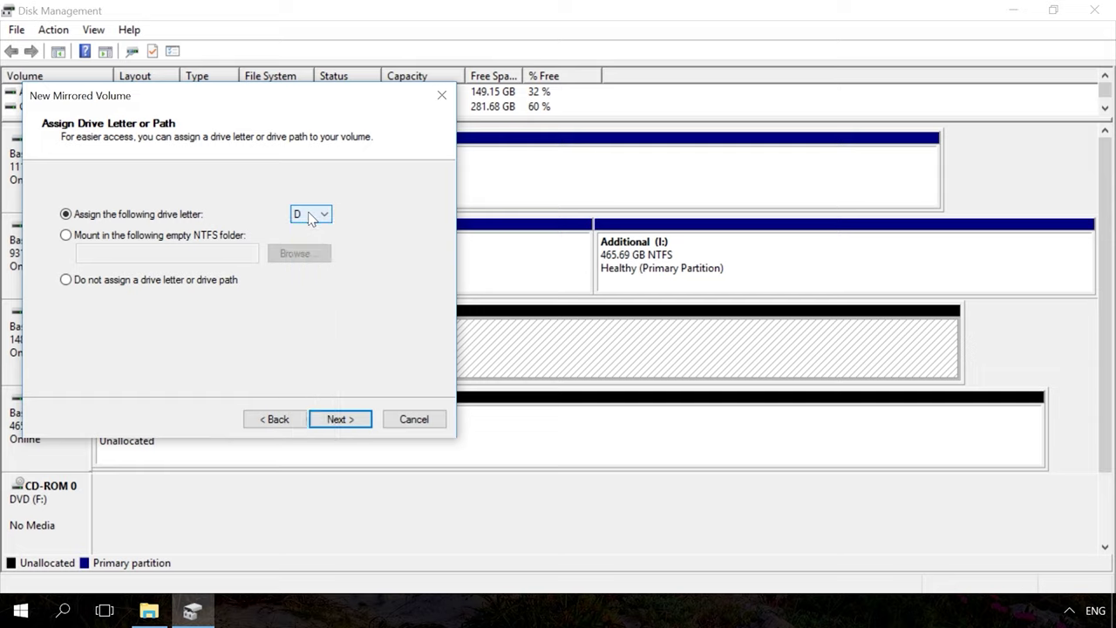
left_click(353, 420)
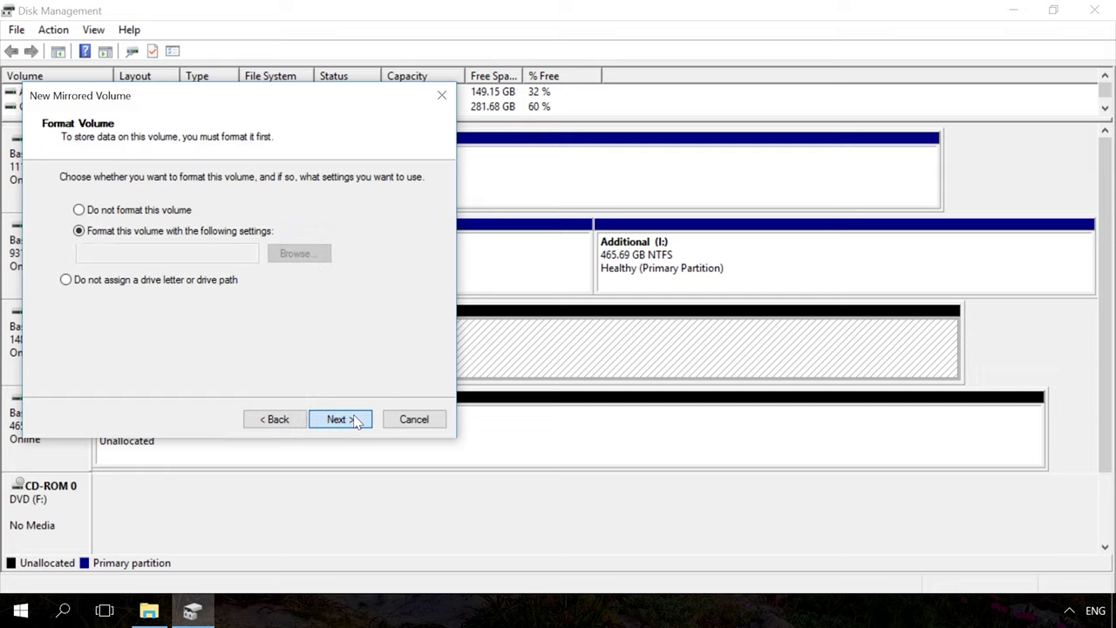
left_click(290, 299)
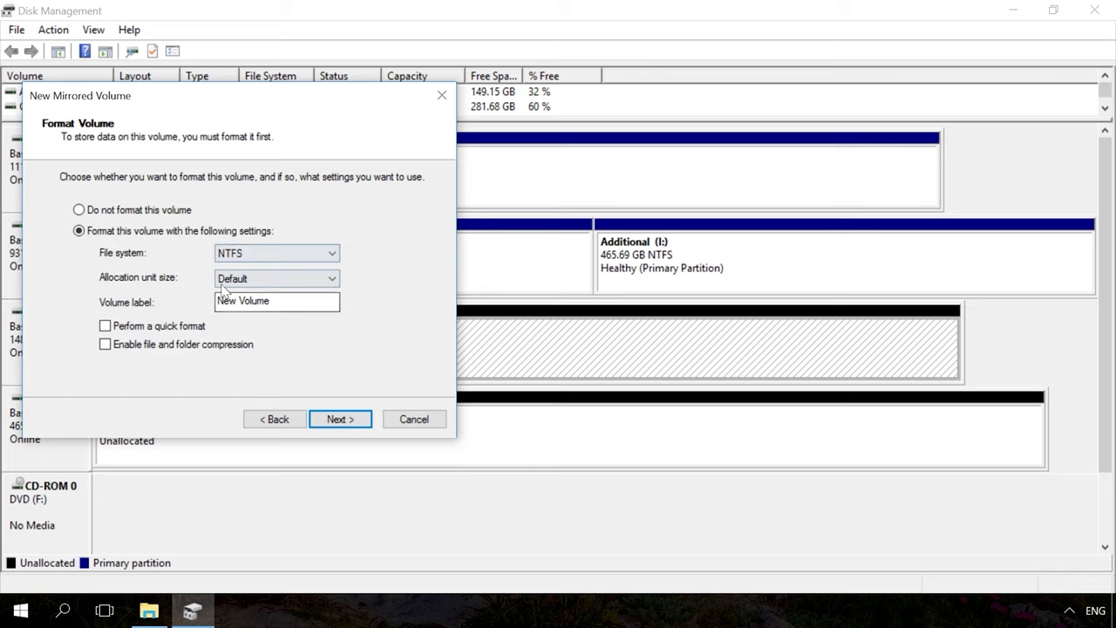
left_click(341, 422)
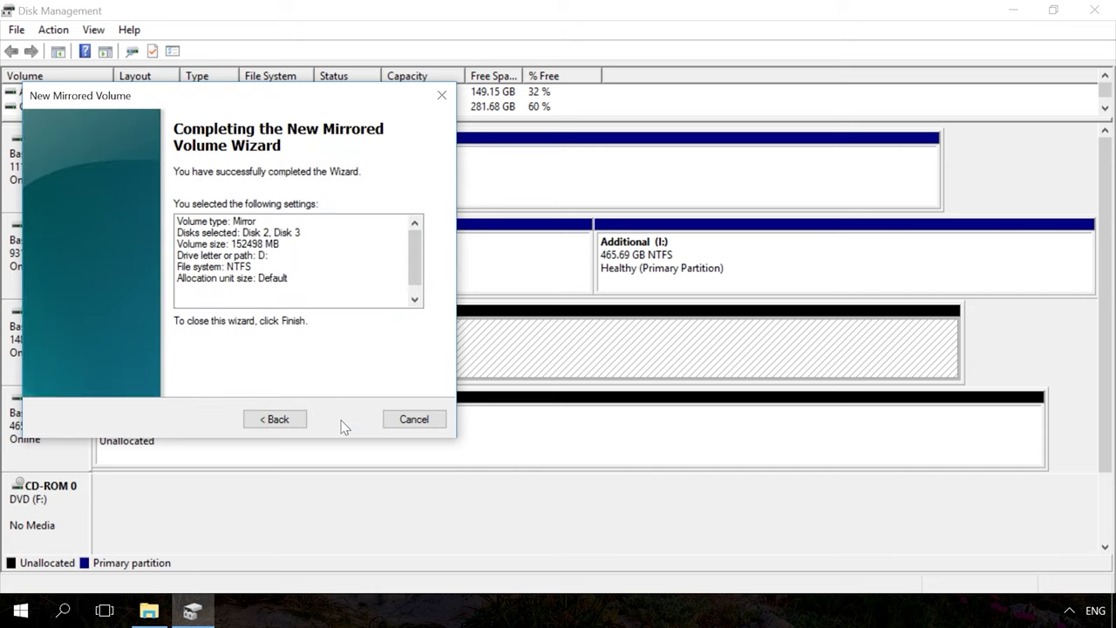
left_click(343, 420)
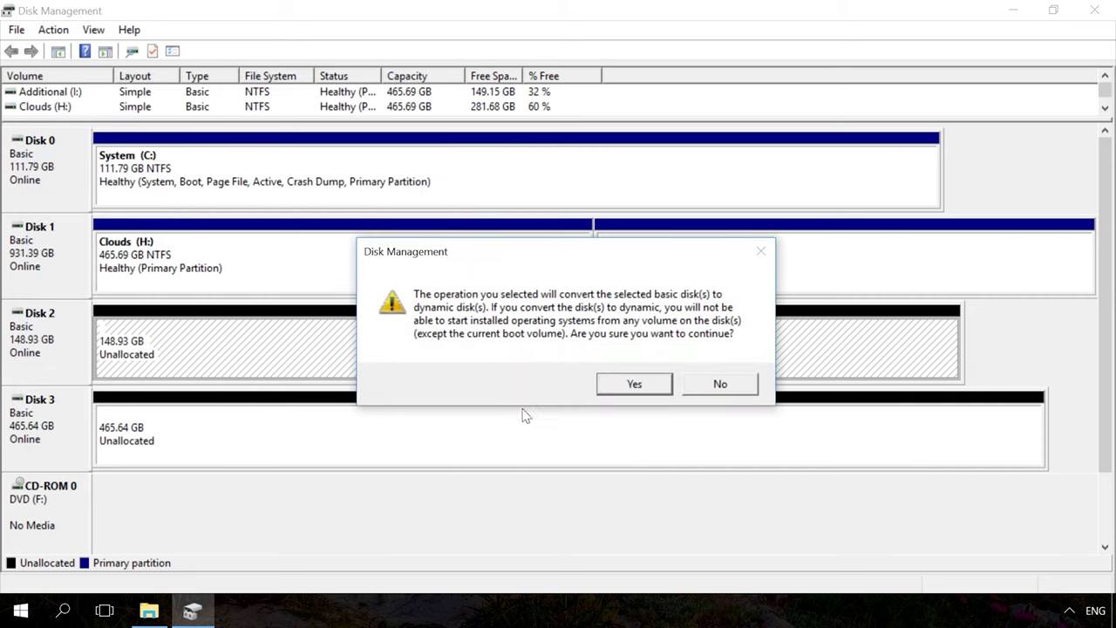
left_click(620, 388)
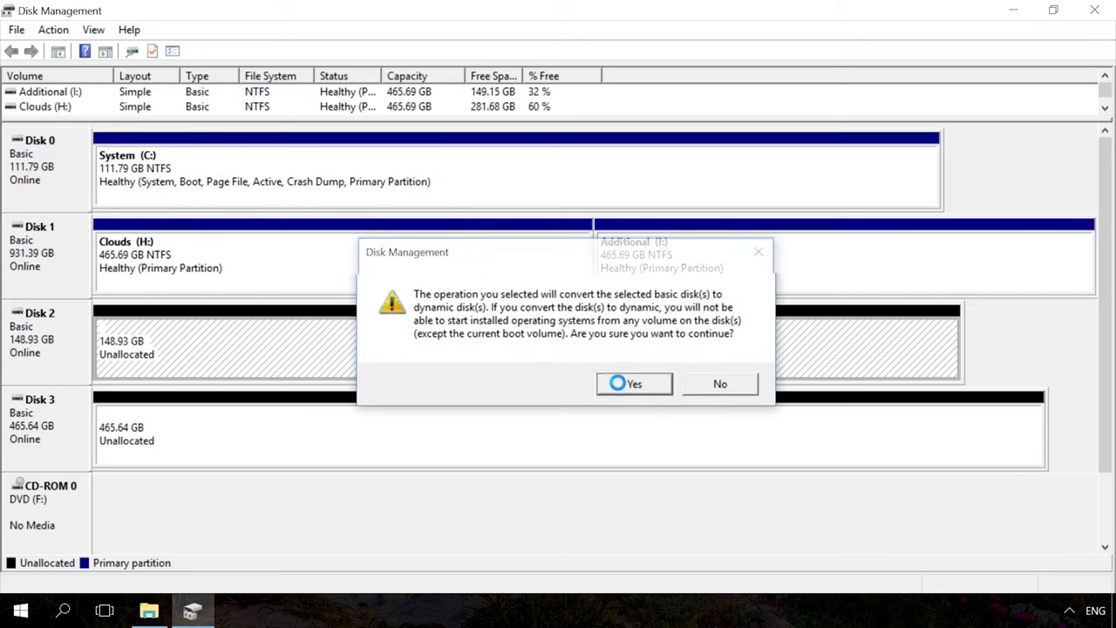